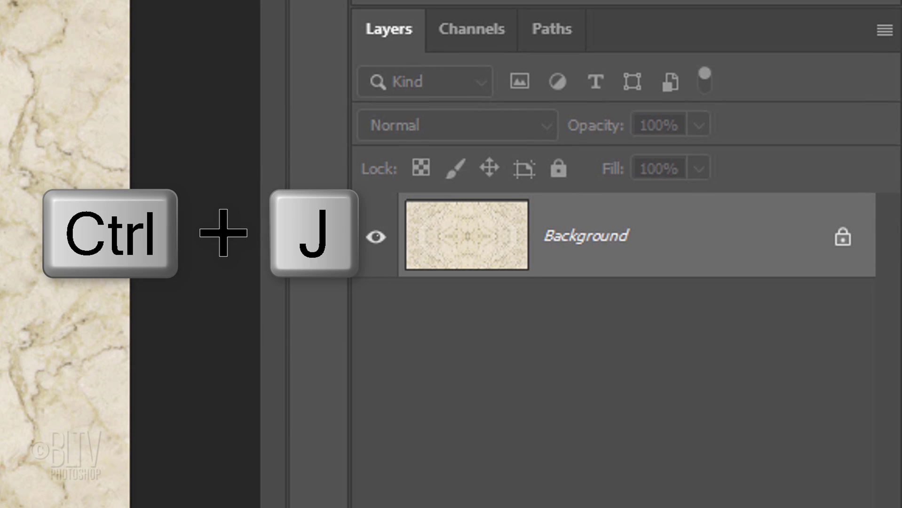
# Step: Duplicate the marble Background layer with Ctrl+J to create Layer 1
pyautogui.hotkey('ctrl', 'j')
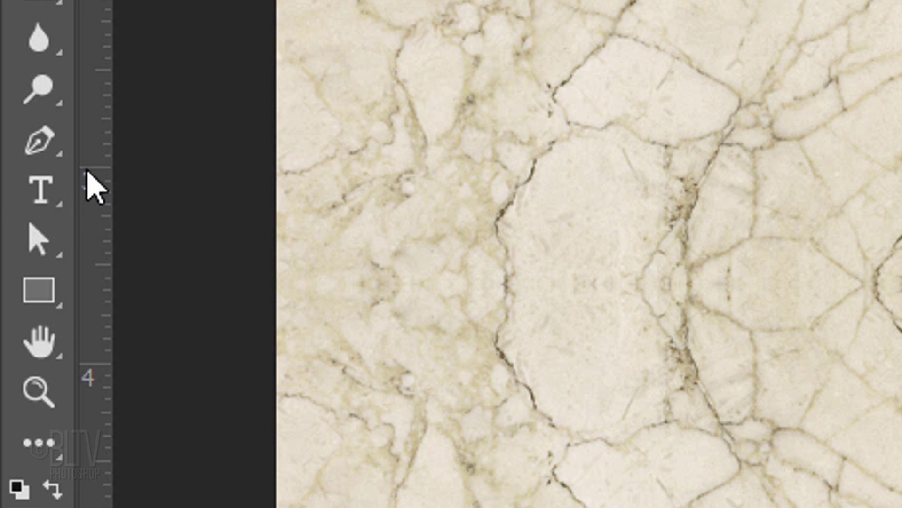
# Step: Choose the Horizontal Type Tool with the Selznick Normal NF font at 275 pt
pyautogui.rightClick(40, 190)
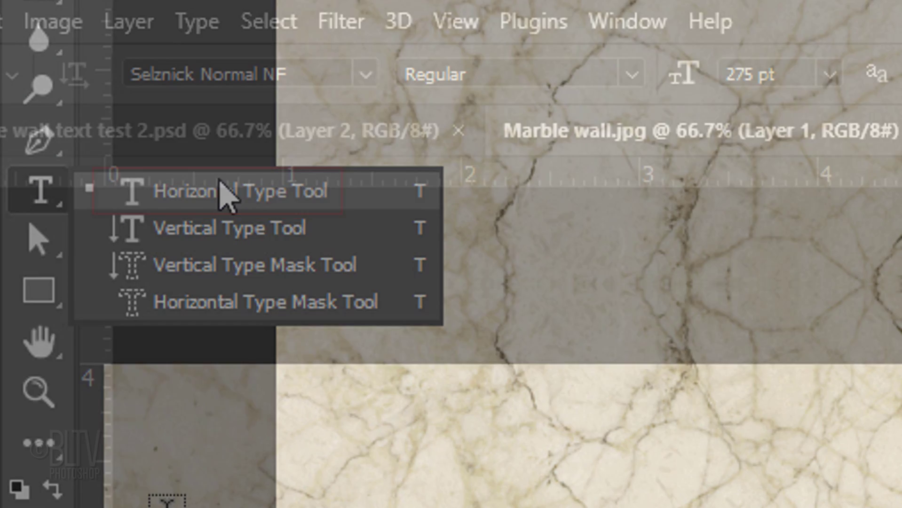
pyautogui.click(221, 190)
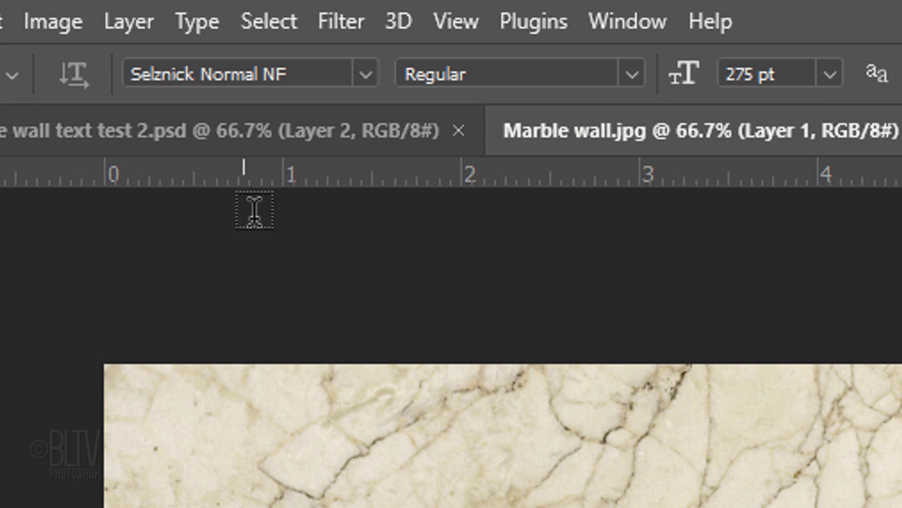
pyautogui.click(365, 76)
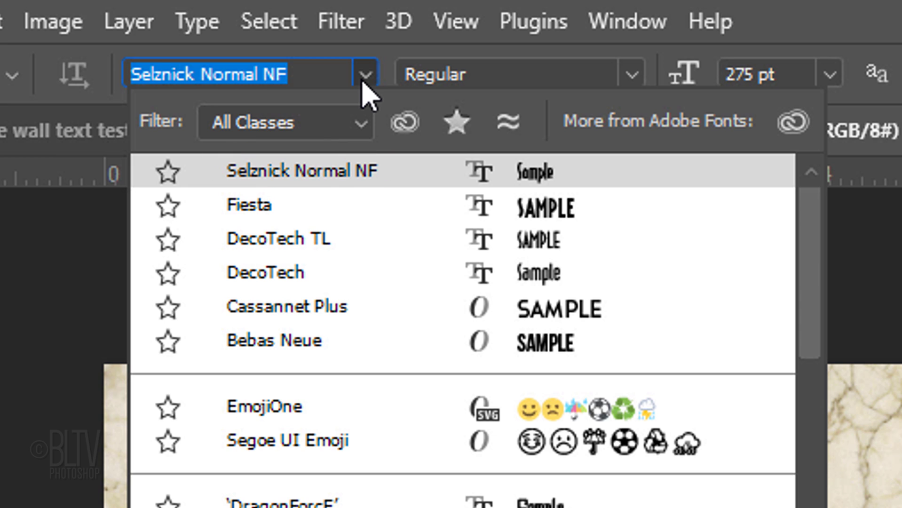
pyautogui.click(363, 82)
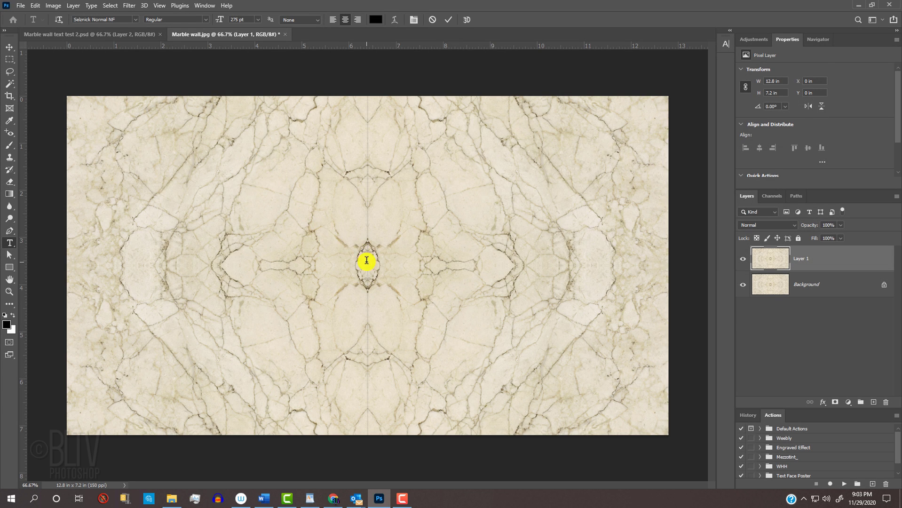
# Step: Type 'ART DECO' on the canvas and centre it vertically and horizontally
pyautogui.click(366, 260)
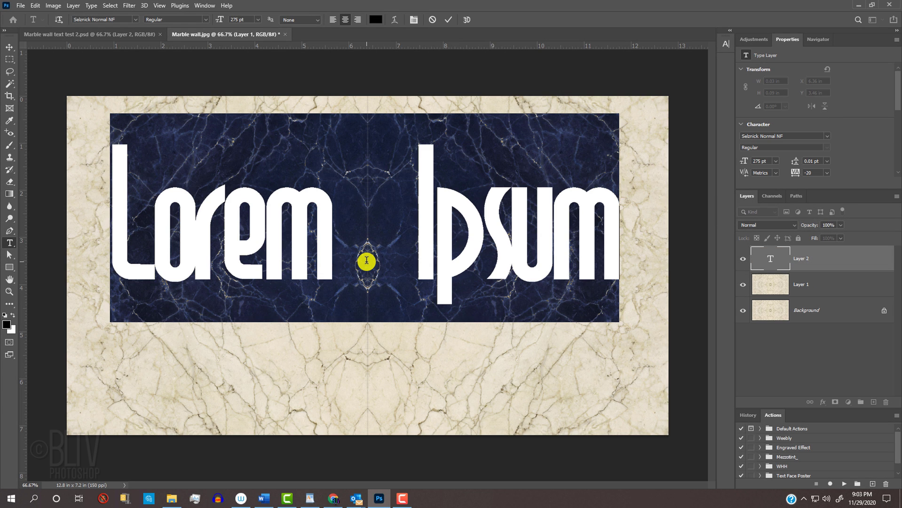
pyautogui.write('ART DECO')
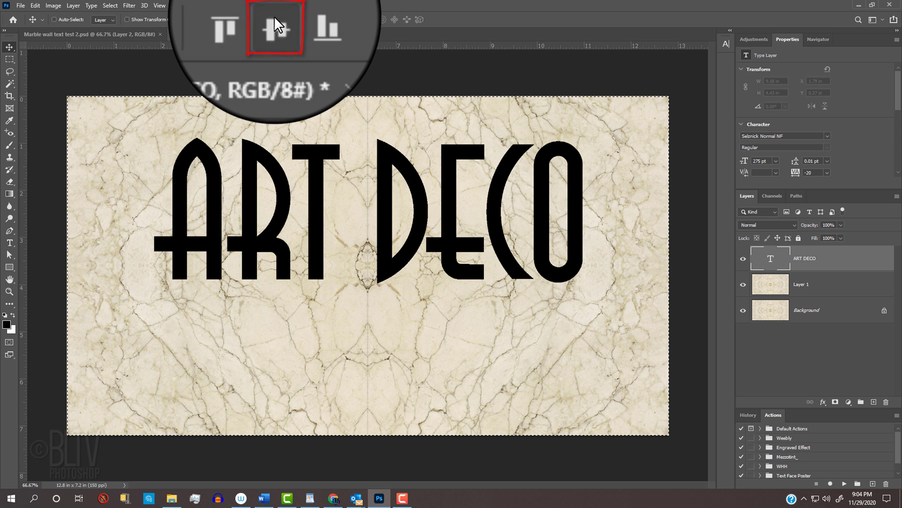
pyautogui.click(275, 19)
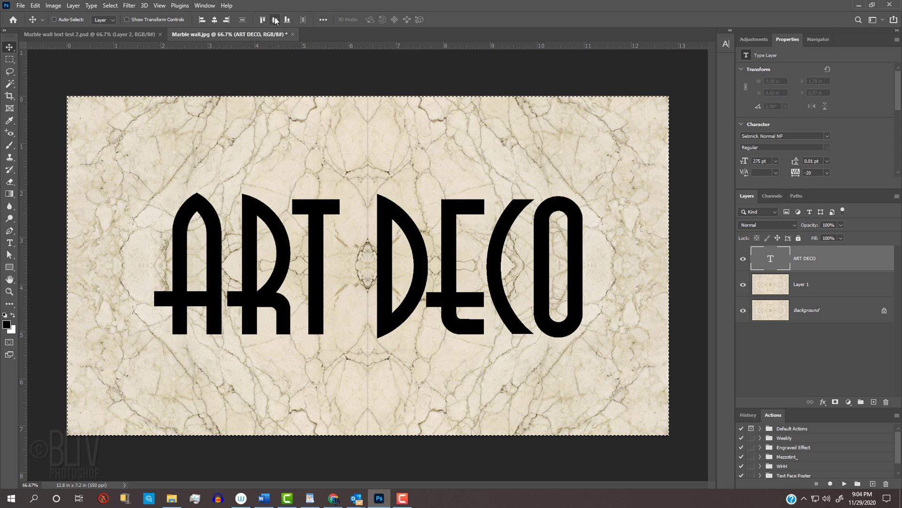
pyautogui.click(215, 20)
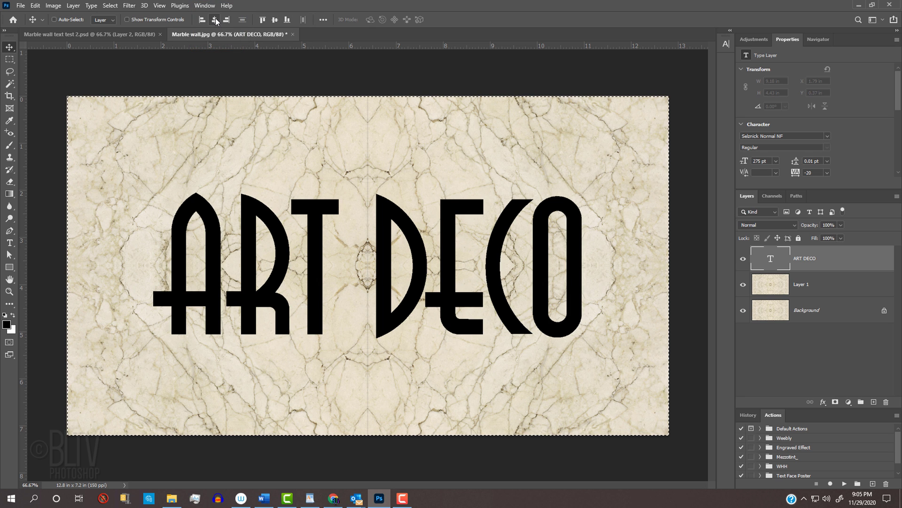
# Step: Deselect, hide Layer 1, and add a new empty layer above Background
pyautogui.hotkey('ctrl', 'd')
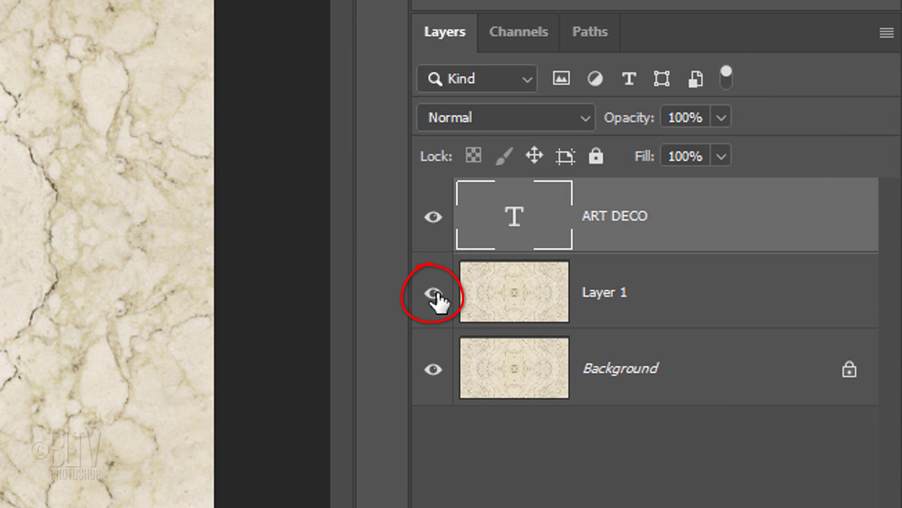
pyautogui.click(433, 293)
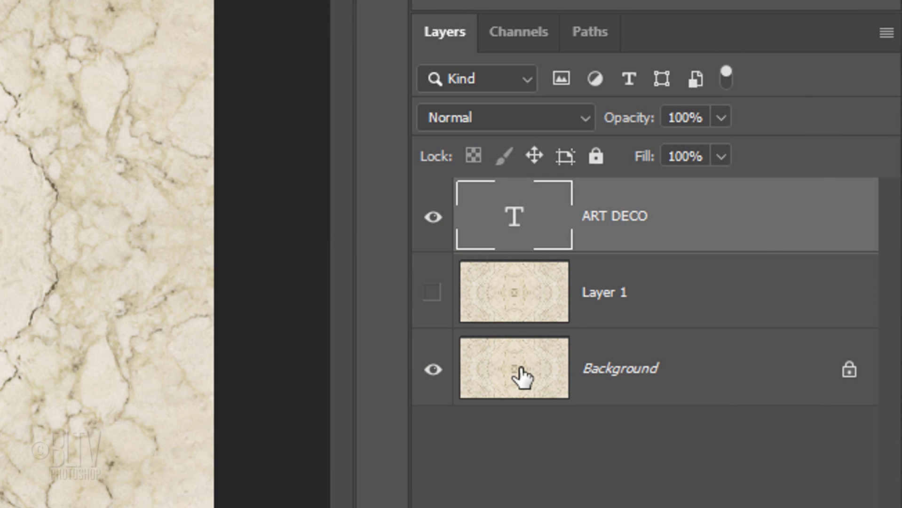
pyautogui.click(523, 378)
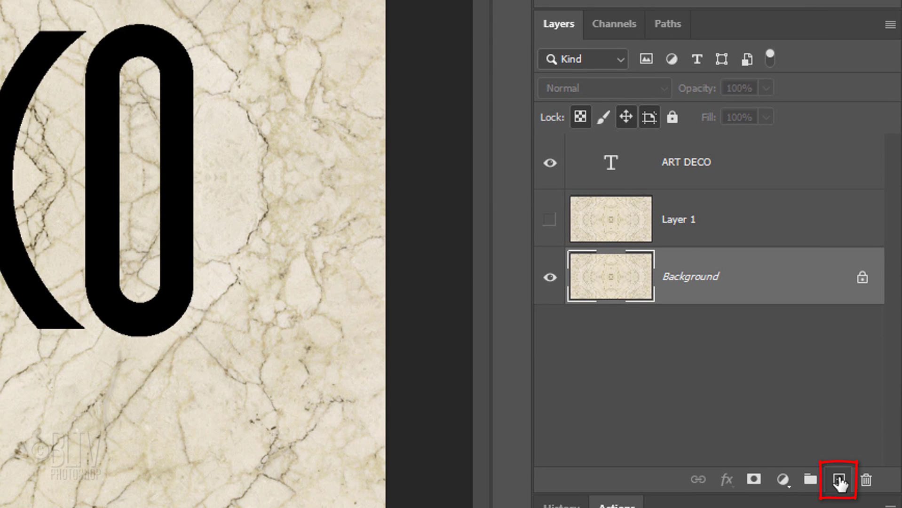
pyautogui.click(839, 479)
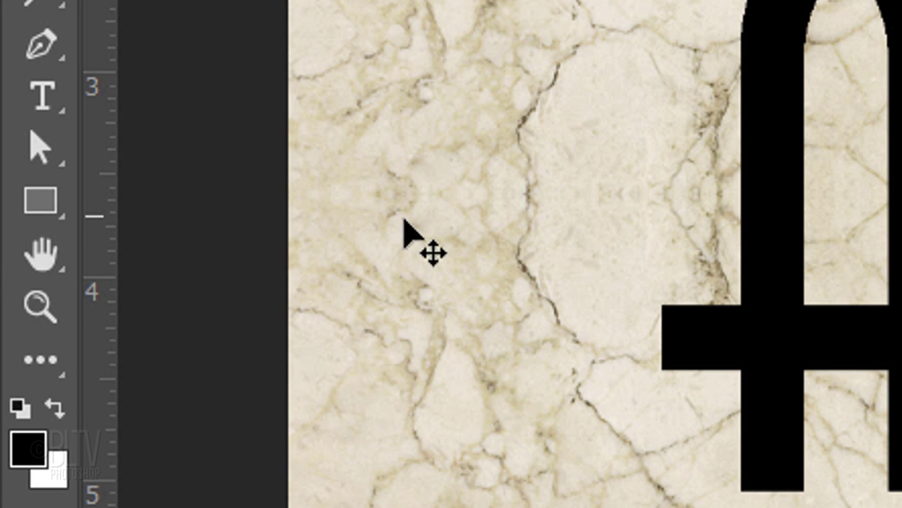
# Step: Set up the Rectangle Tool in Shape mode with no fill and a black stroke
pyautogui.rightClick(40, 200)
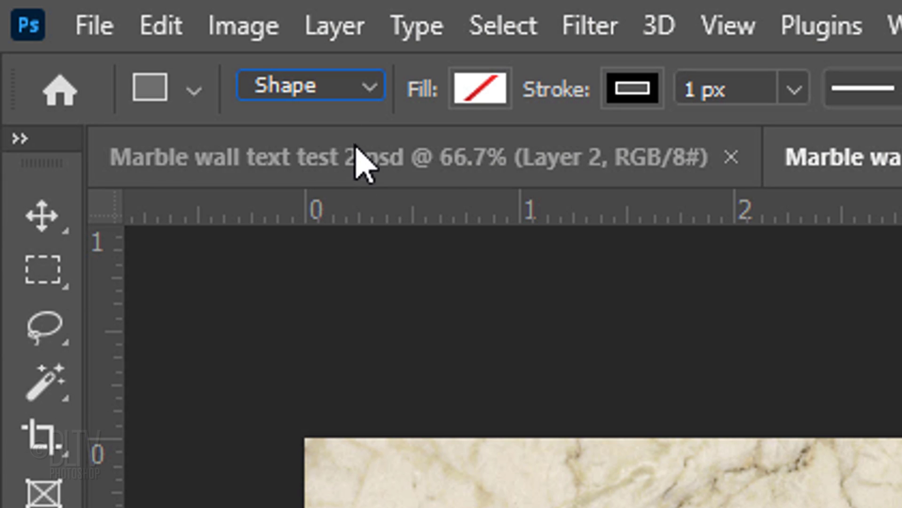
pyautogui.click(367, 85)
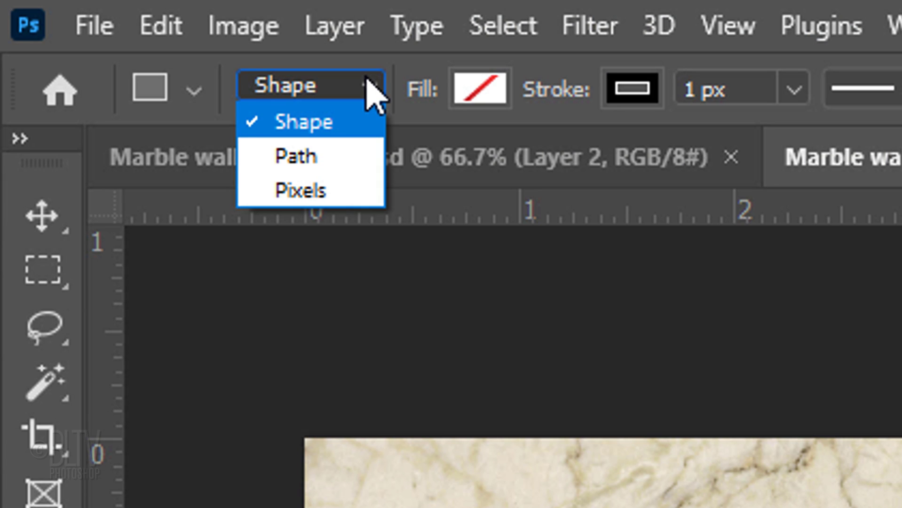
pyautogui.click(367, 81)
pyautogui.click(483, 90)
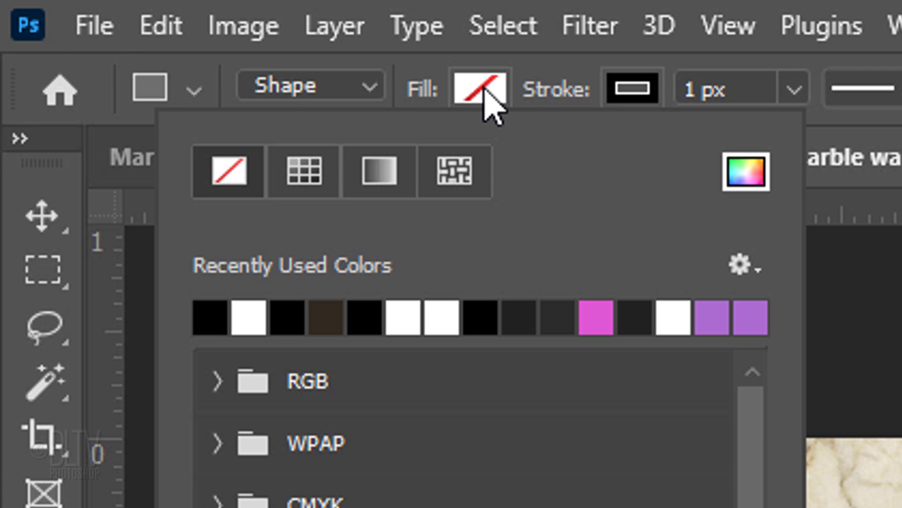
pyautogui.click(485, 90)
pyautogui.click(633, 89)
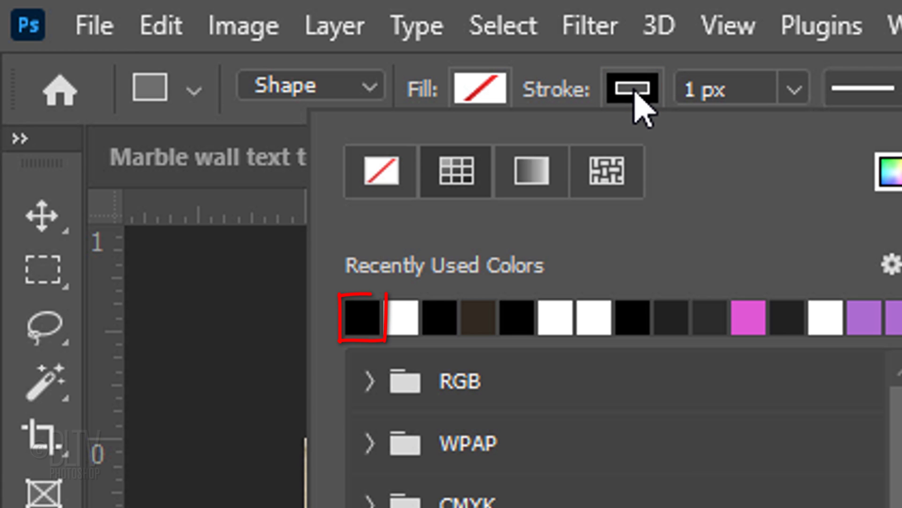
pyautogui.click(635, 93)
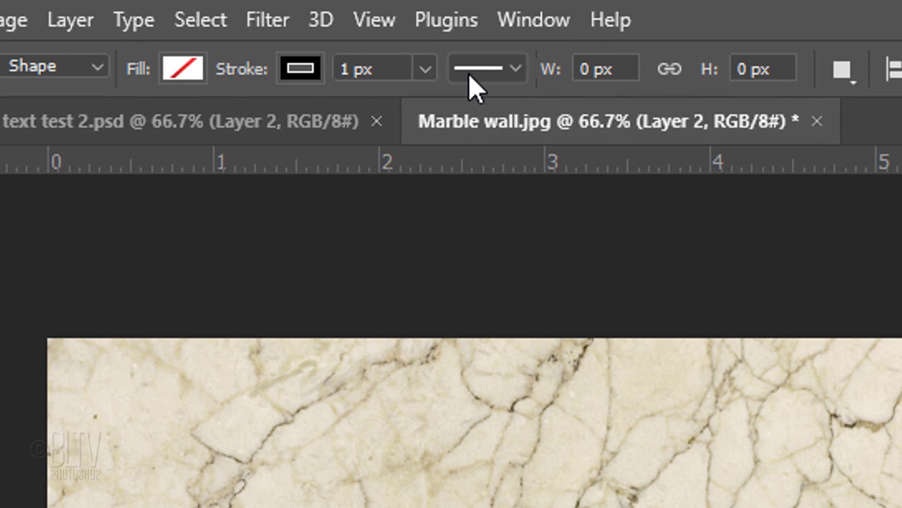
# Step: Check the stroke alignment, keeping the default end caps and corners
pyautogui.click(516, 69)
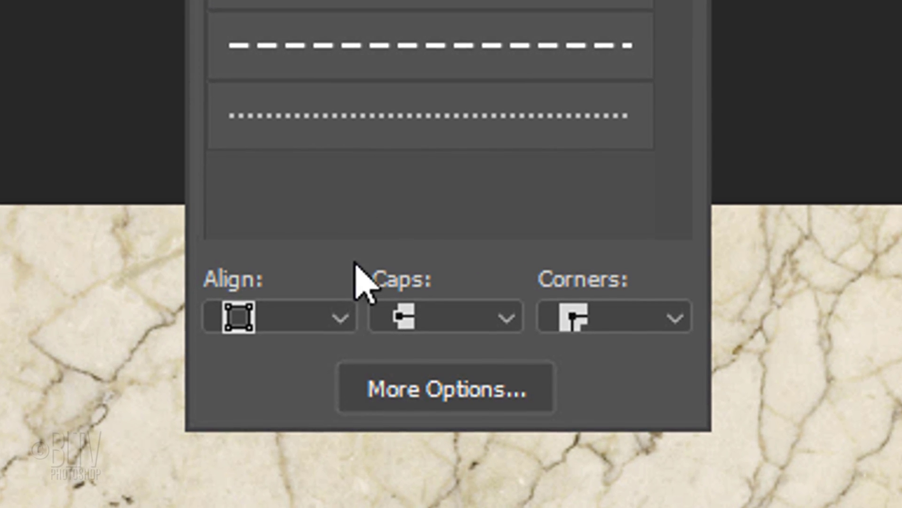
pyautogui.click(340, 318)
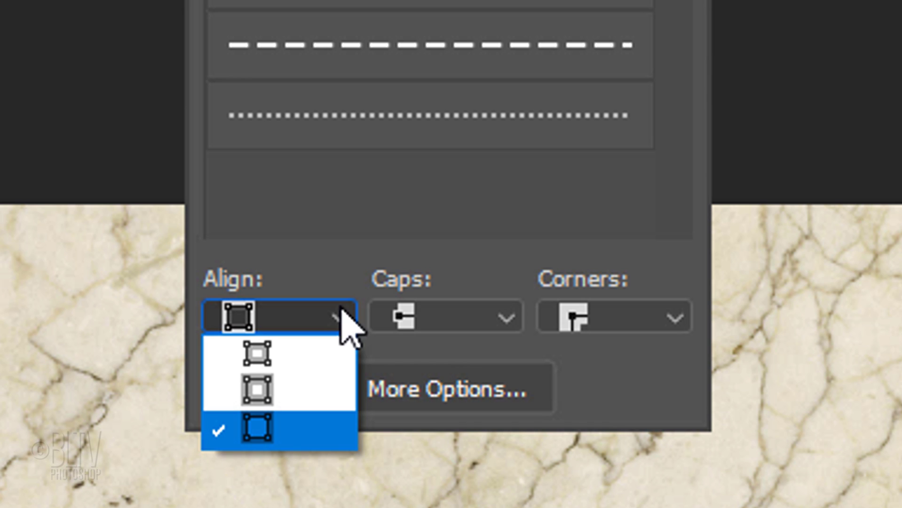
pyautogui.click(503, 311)
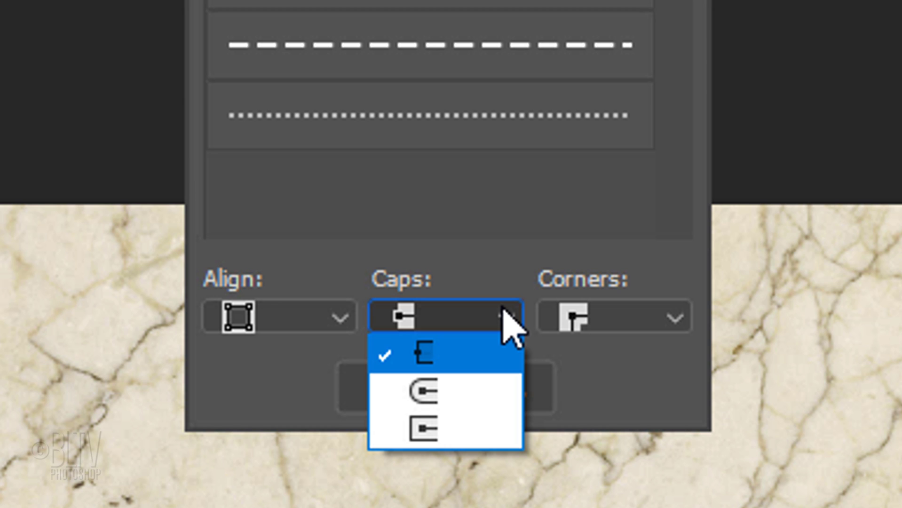
pyautogui.click(509, 312)
pyautogui.click(673, 315)
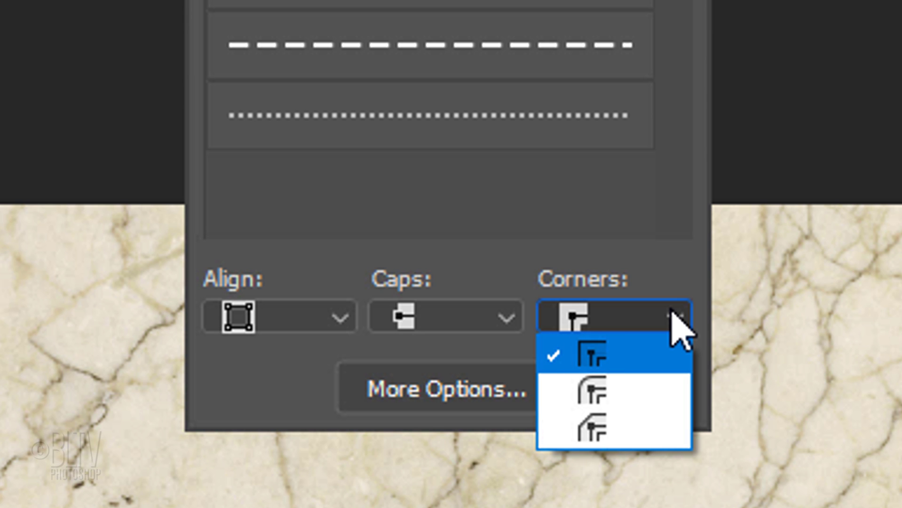
pyautogui.click(673, 313)
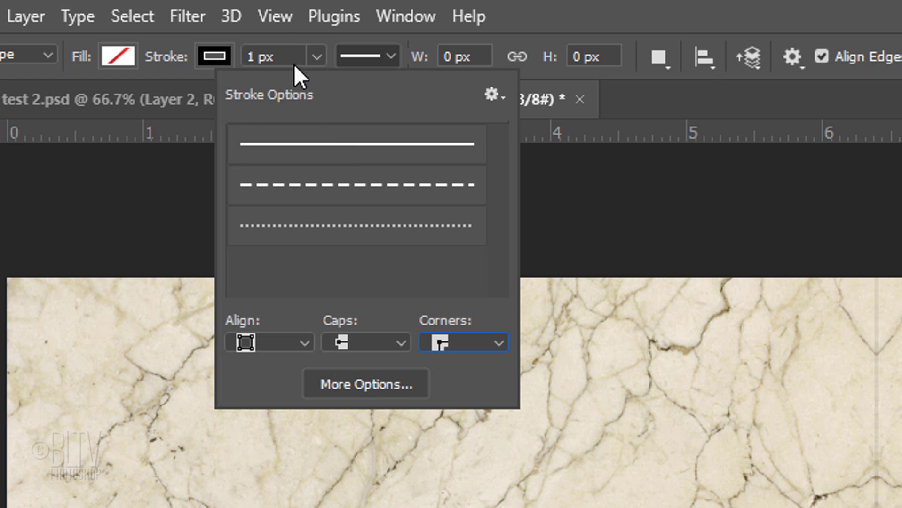
# Step: Place guides at the top, bottom, left and right of ART DECO, and give the frame a 75 px stroke
pyautogui.click(274, 16)
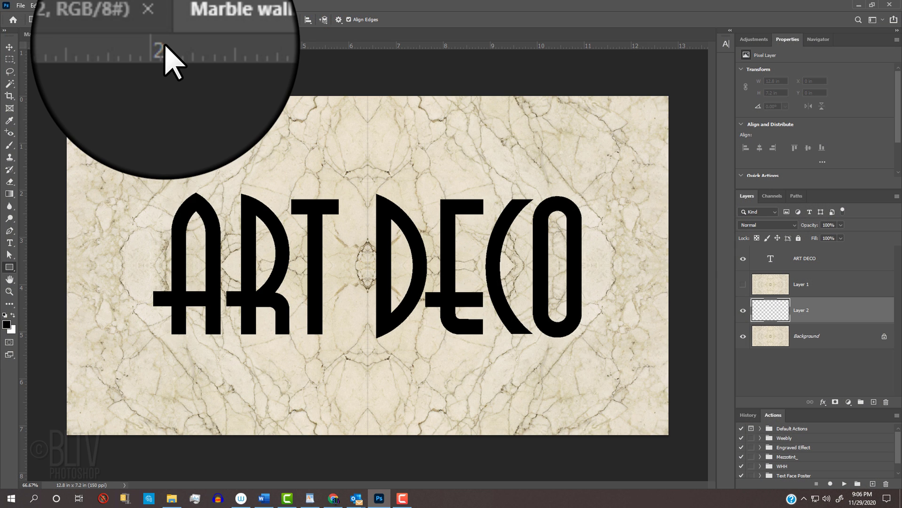
pyautogui.moveTo(160, 47); pyautogui.dragTo(156, 334)
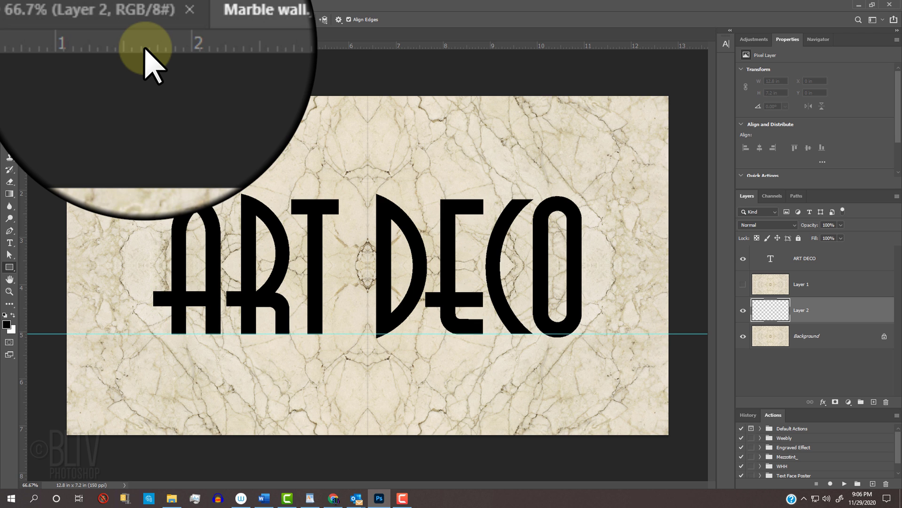
pyautogui.moveTo(145, 46); pyautogui.dragTo(154, 202)
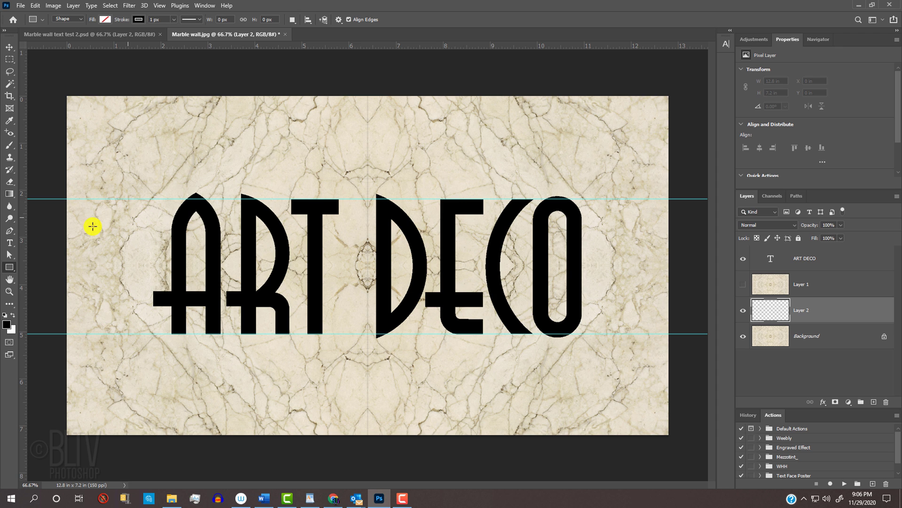
pyautogui.moveTo(20, 258); pyautogui.dragTo(152, 249)
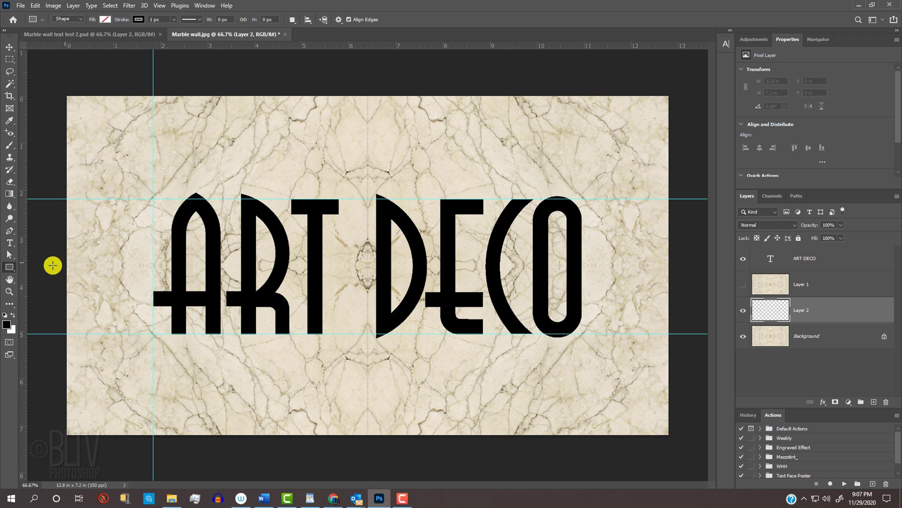
pyautogui.moveTo(22, 271); pyautogui.dragTo(581, 271)
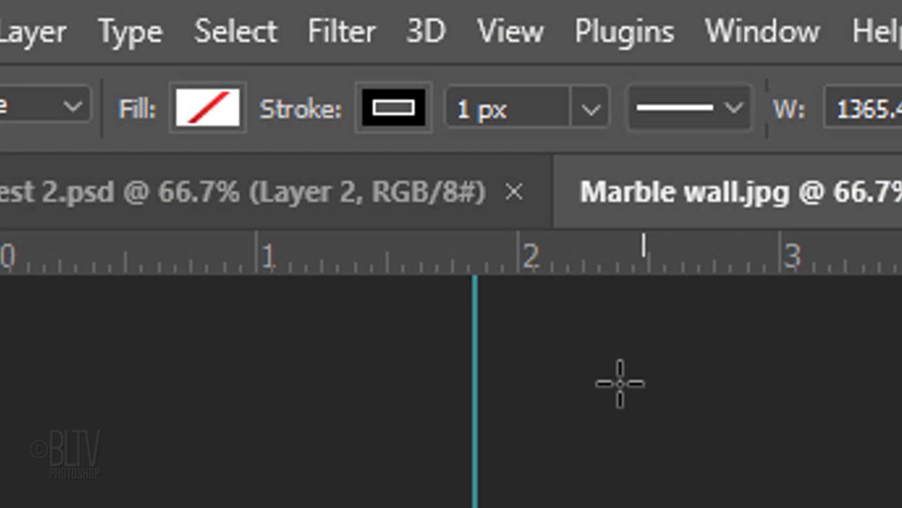
pyautogui.click(470, 109)
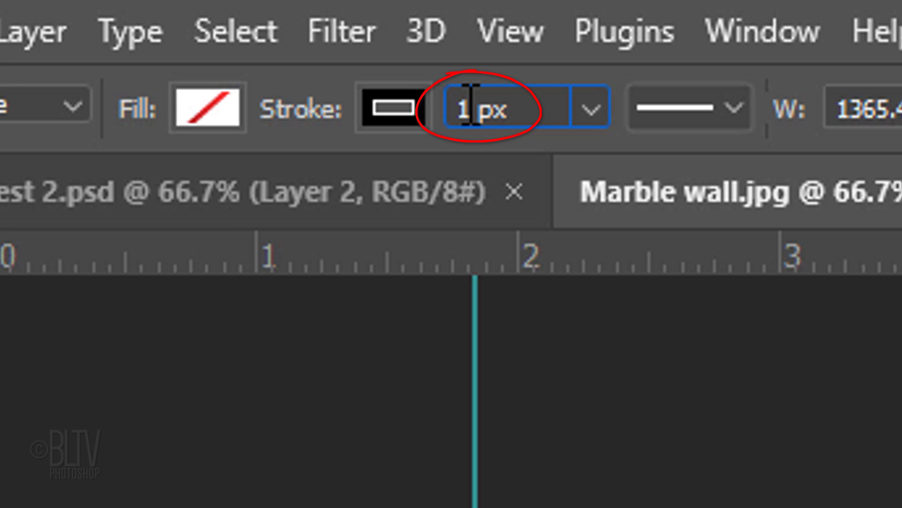
pyautogui.write('75')
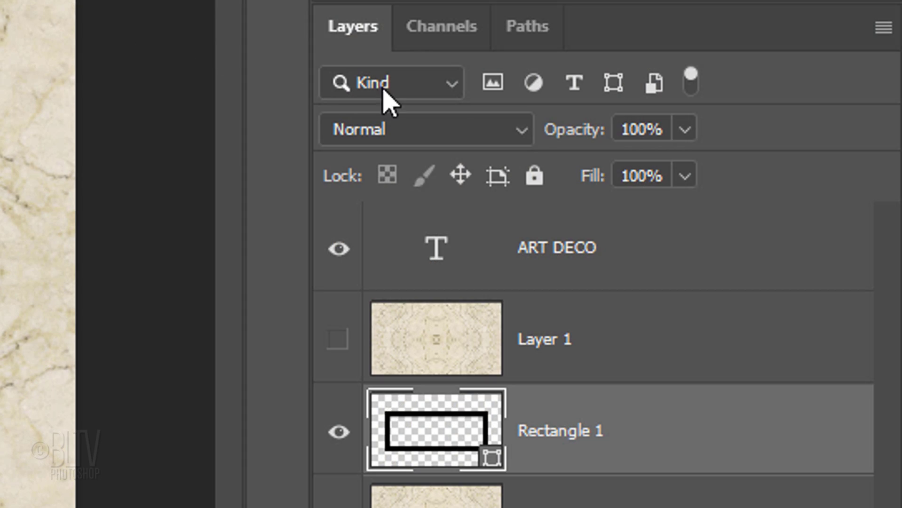
# Step: Drop Rectangle 1's fill to 0% and add a Chisel Soft, 4 px Bevel & Emboss
pyautogui.click(685, 176)
pyautogui.moveTo(688, 210); pyautogui.dragTo(394, 204)
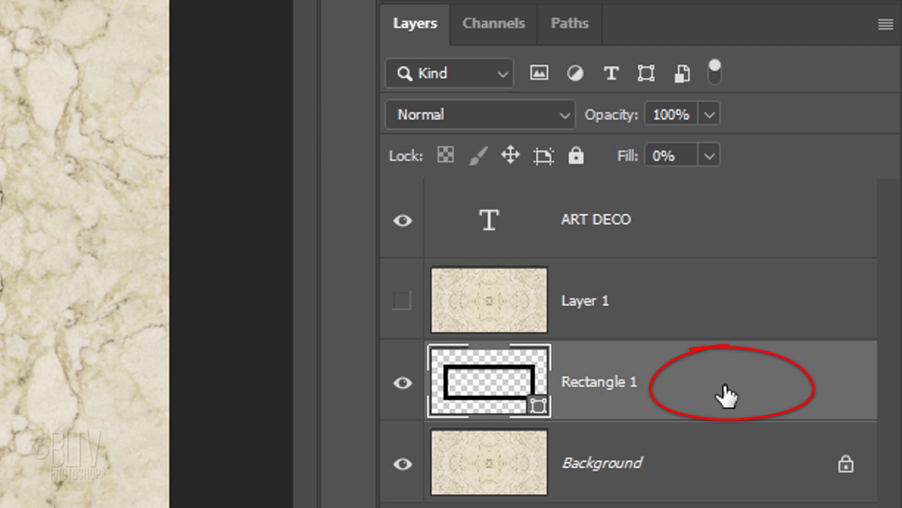
pyautogui.doubleClick(726, 395)
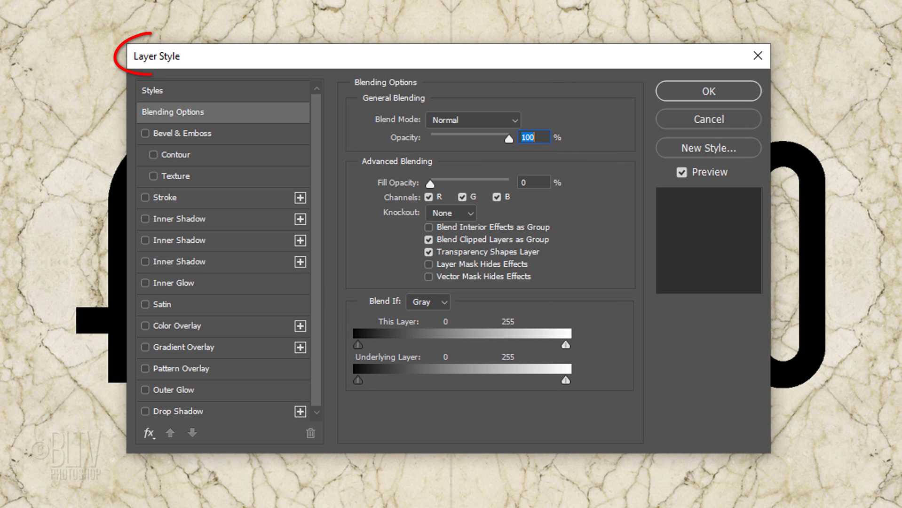
pyautogui.click(188, 133)
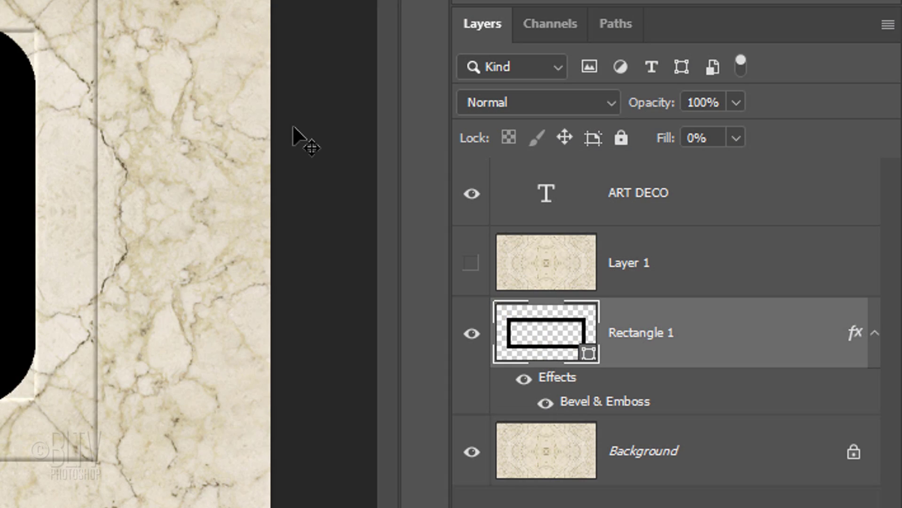
# Step: Select the ART DECO text layer and lower its fill to 0%
pyautogui.click(545, 190)
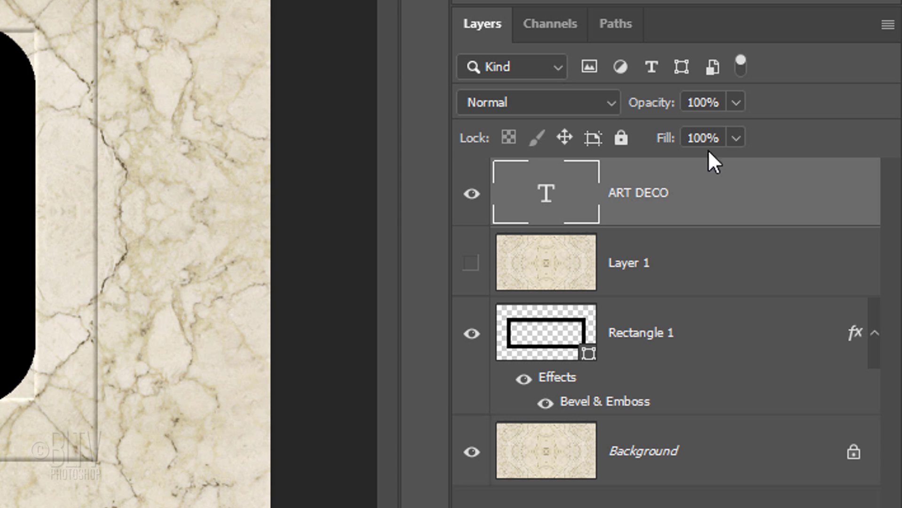
pyautogui.click(736, 137)
pyautogui.moveTo(735, 161); pyautogui.dragTo(536, 174)
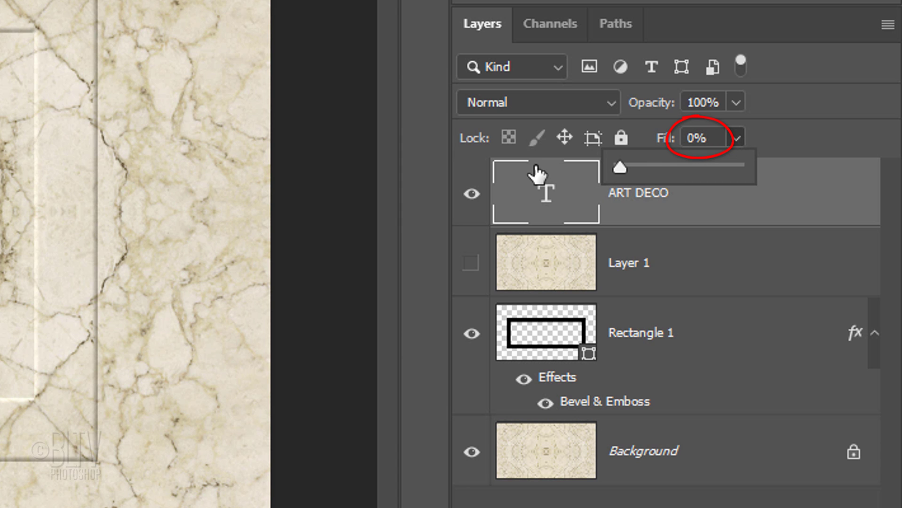
pyautogui.click(725, 208)
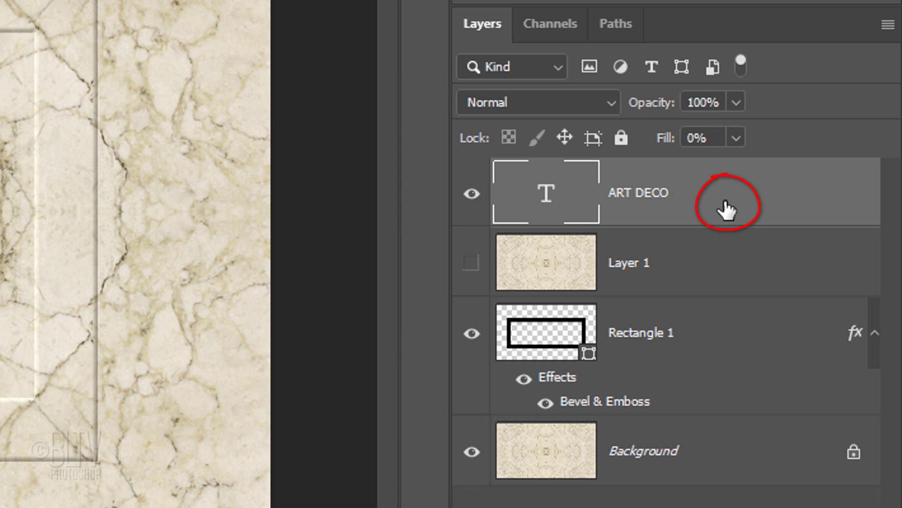
# Step: Add Bevel & Emboss with 130 px size, 0 soften and 10% highlight opacity
pyautogui.doubleClick(726, 208)
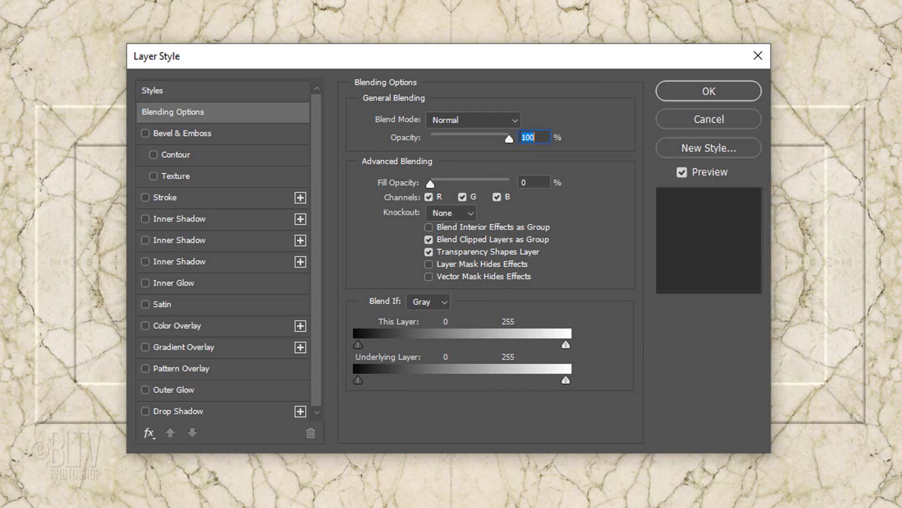
pyautogui.click(198, 134)
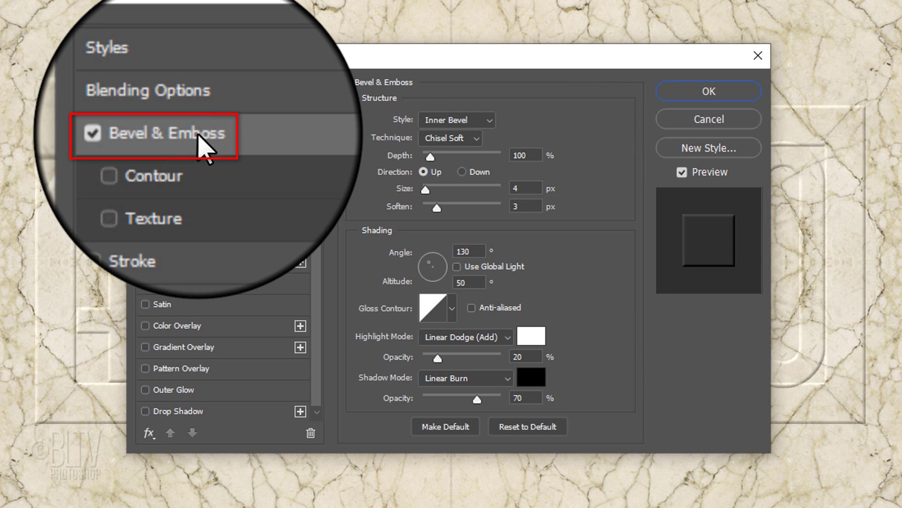
pyautogui.moveTo(227, 62); pyautogui.dragTo(369, 66)
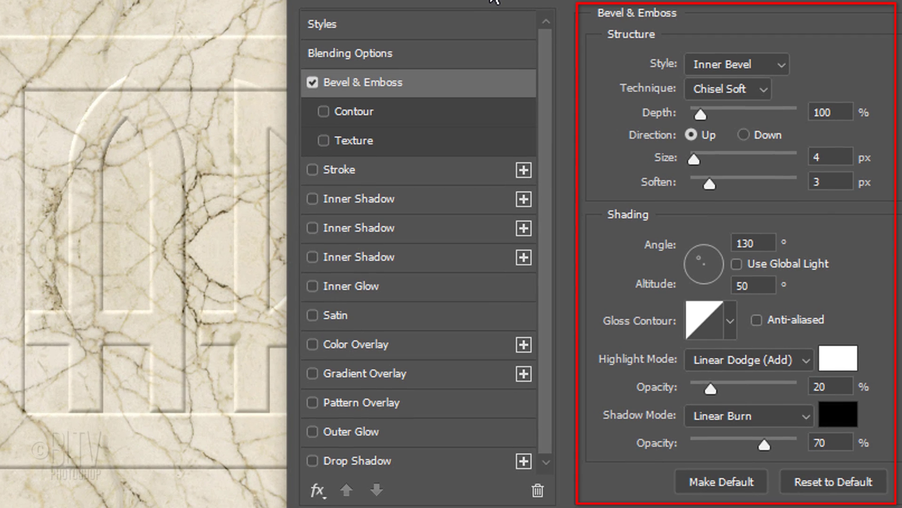
pyautogui.click(828, 156)
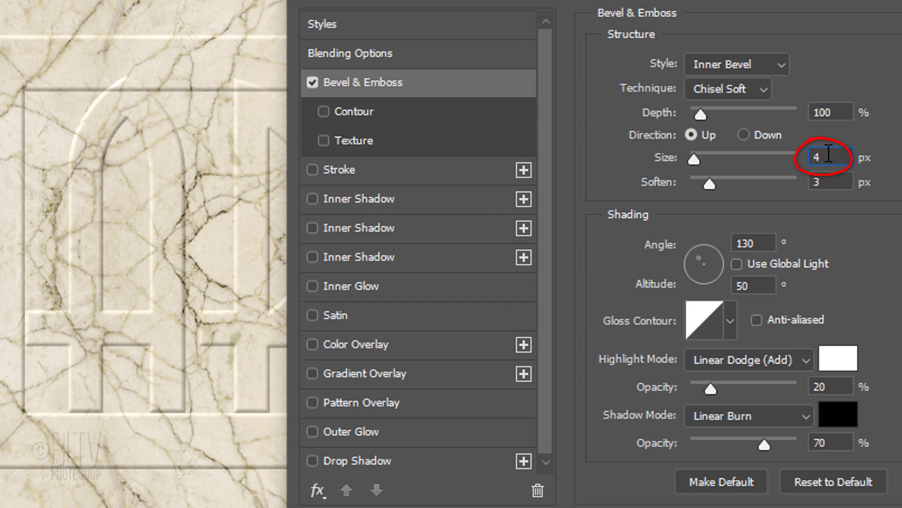
pyautogui.doubleClick(829, 155)
pyautogui.write('130')
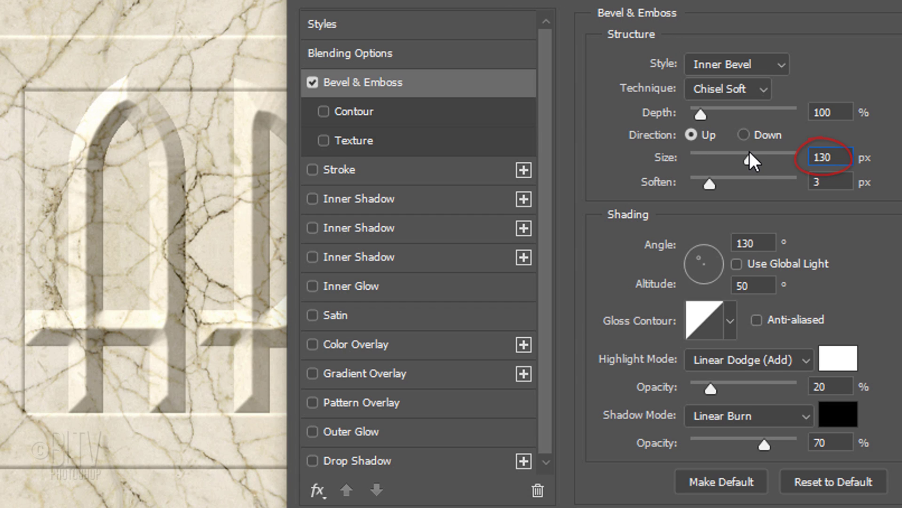
pyautogui.moveTo(709, 183); pyautogui.dragTo(660, 194)
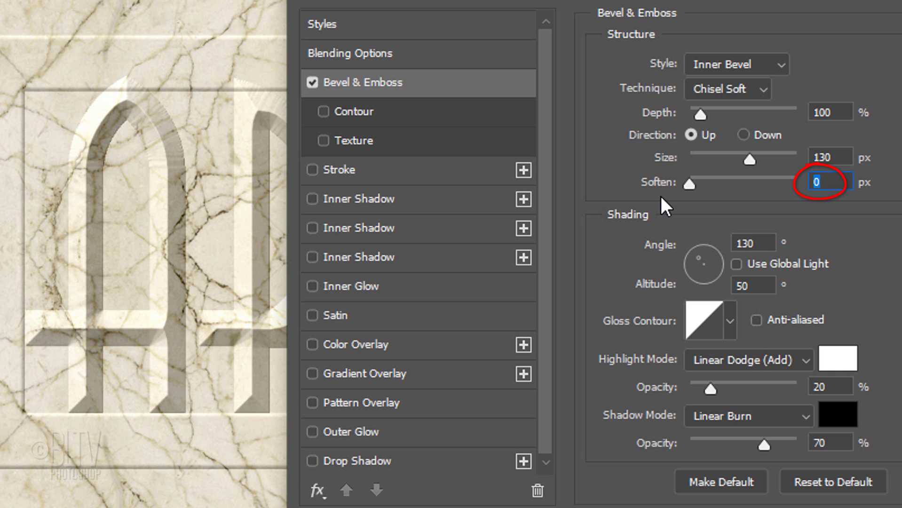
pyautogui.click(836, 385)
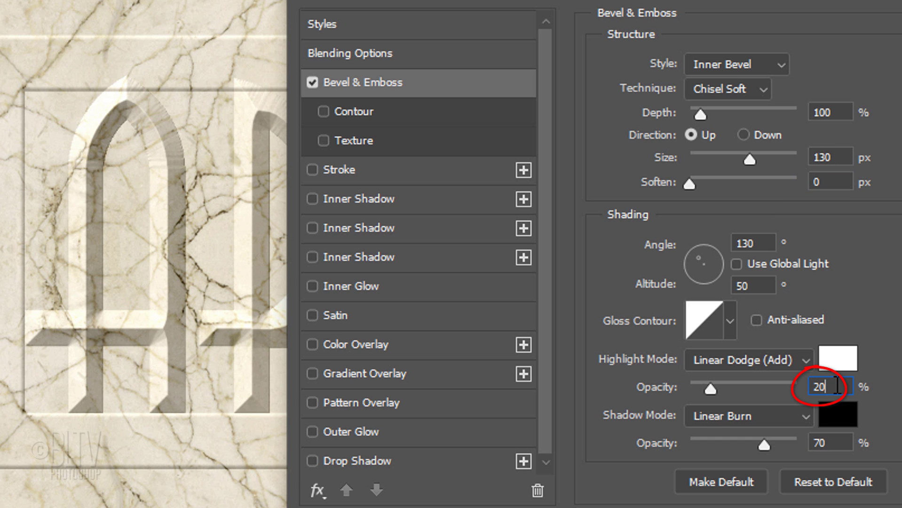
pyautogui.press('BackSpace')
pyautogui.press('BackSpace')
pyautogui.write('100')
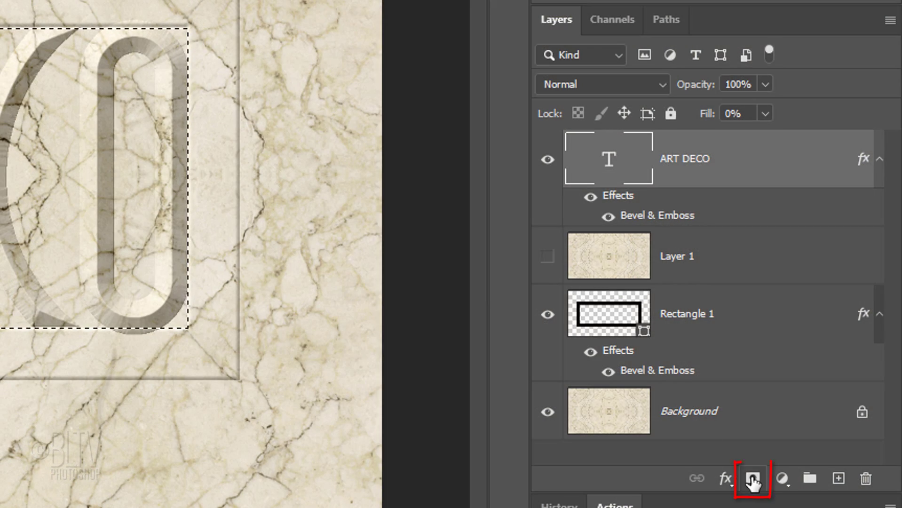
# Step: Mask ART DECO, show Layer 1, and mask it with the frame and lettering selection
pyautogui.click(752, 480)
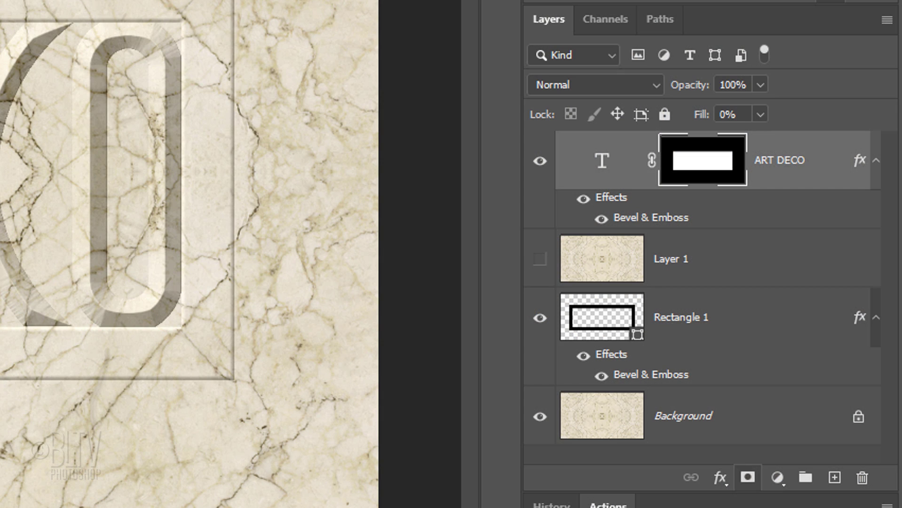
pyautogui.click(539, 261)
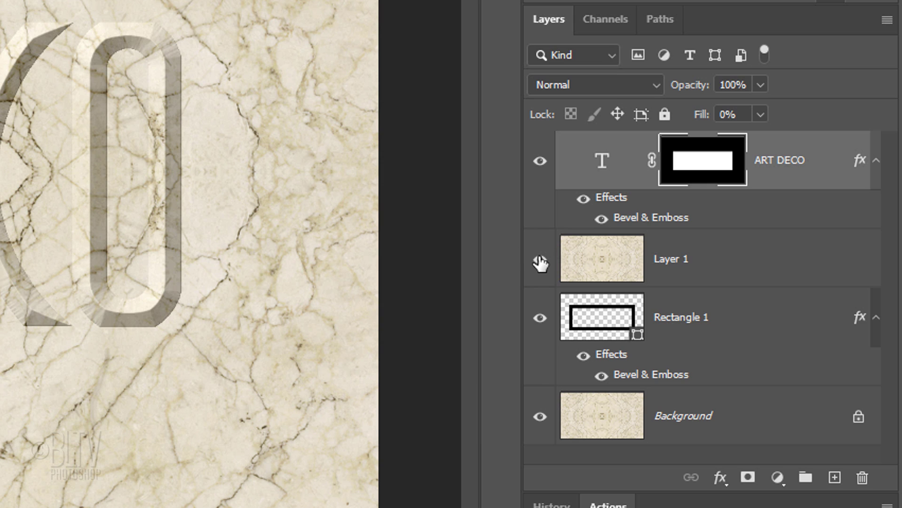
pyautogui.click(599, 257)
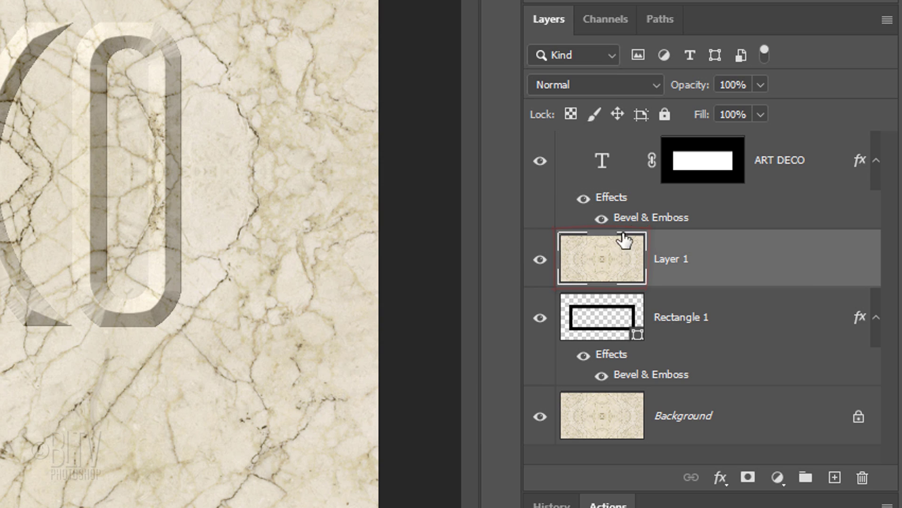
pyautogui.keyDown('ctrl'); pyautogui.click(701, 168); pyautogui.keyUp('ctrl')
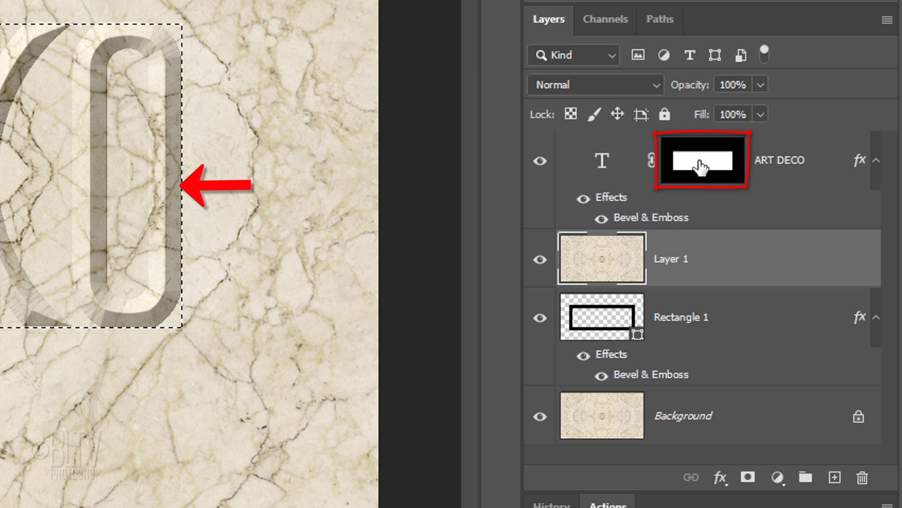
pyautogui.keyDown('ctrl'); pyautogui.keyDown('alt'); pyautogui.click(603, 162); pyautogui.keyUp('alt'); pyautogui.keyUp('ctrl')
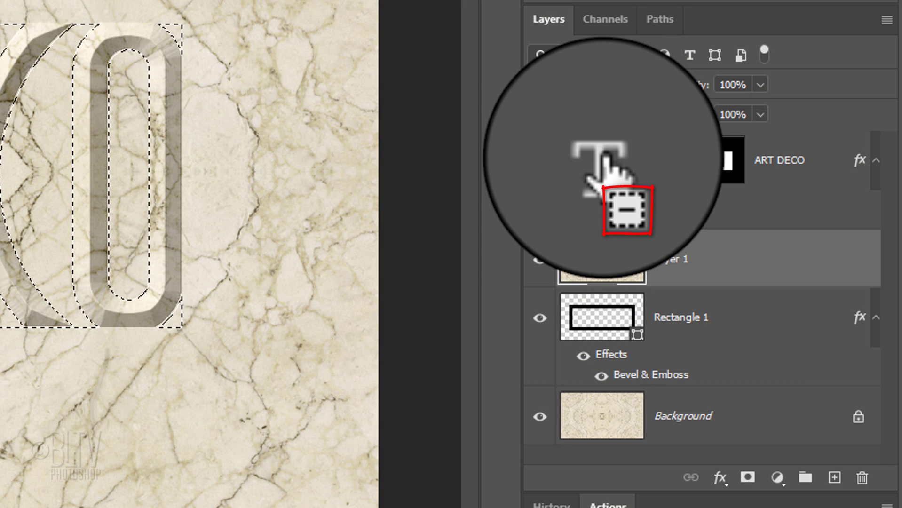
pyautogui.click(748, 480)
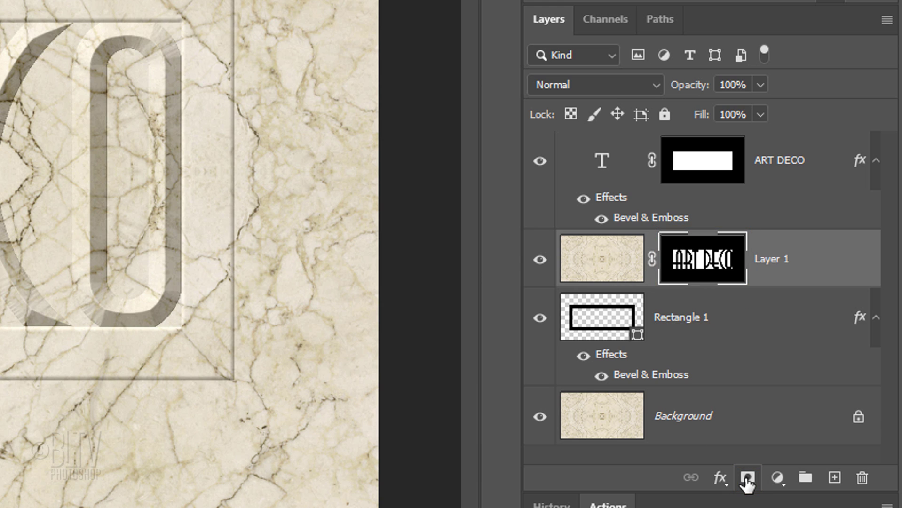
# Step: Open Layer 1's layer style and add an Inner Shadow
pyautogui.click(603, 264)
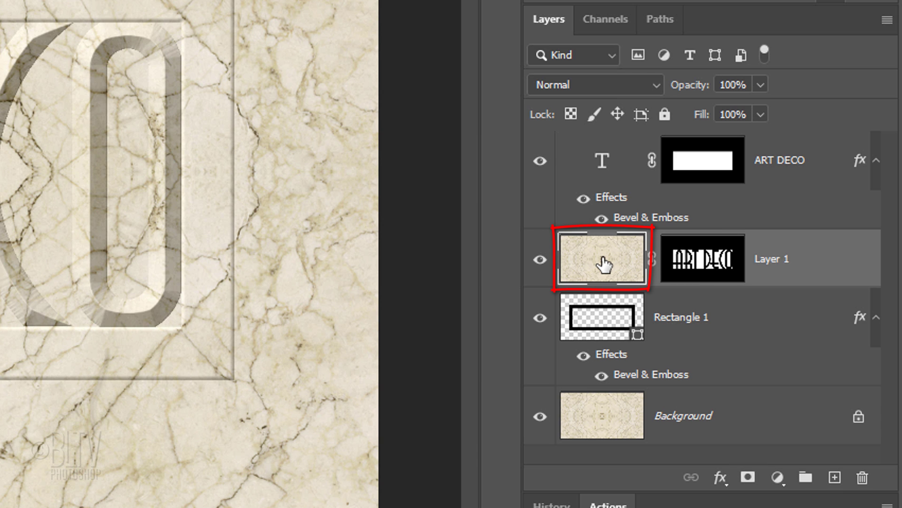
pyautogui.doubleClick(603, 263)
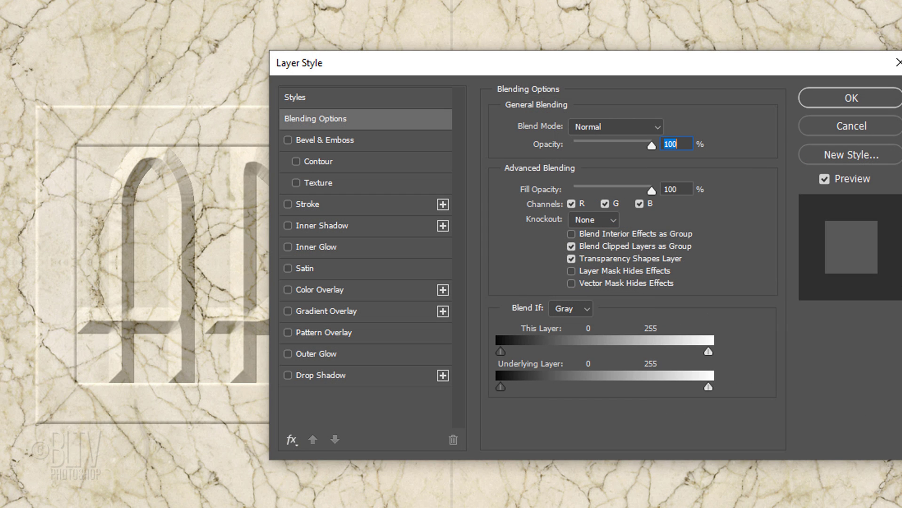
pyautogui.click(351, 226)
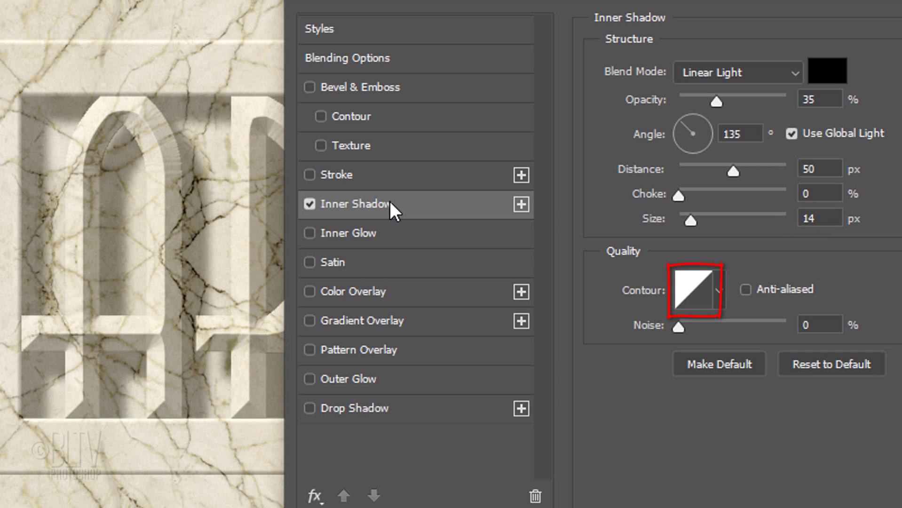
# Step: Add a second inner shadow (10% opacity, 30 px distance, 20 px size) and a third
pyautogui.click(520, 204)
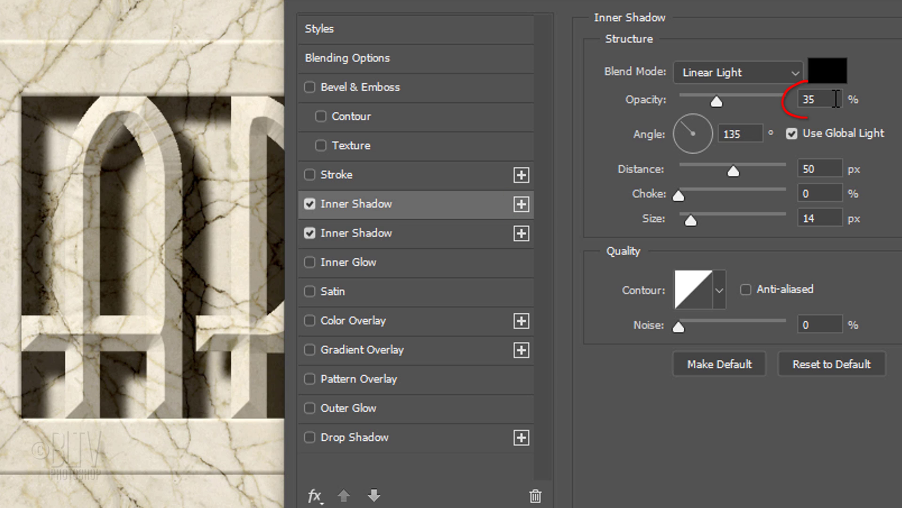
pyautogui.click(808, 101)
pyautogui.press('BackSpace')
pyautogui.press('BackSpace')
pyautogui.write('10')
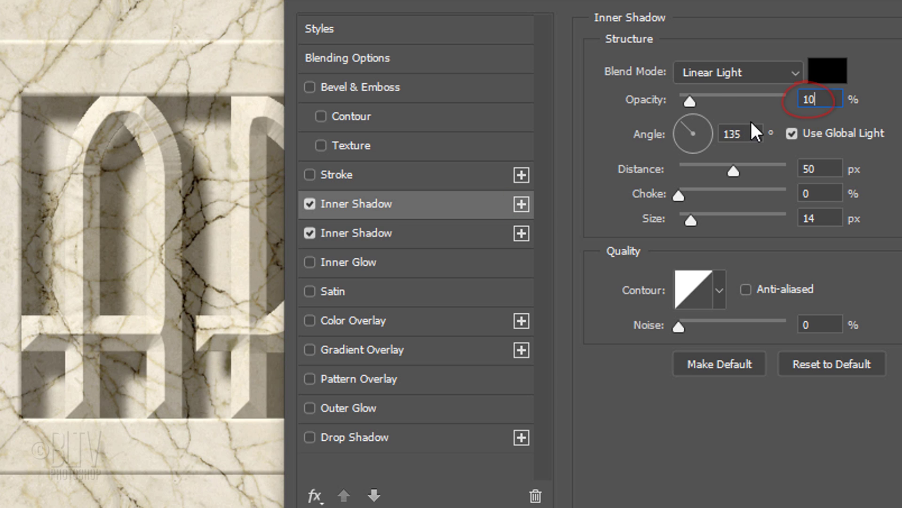
pyautogui.press('Tab')
pyautogui.press('Tab')
pyautogui.write('30')
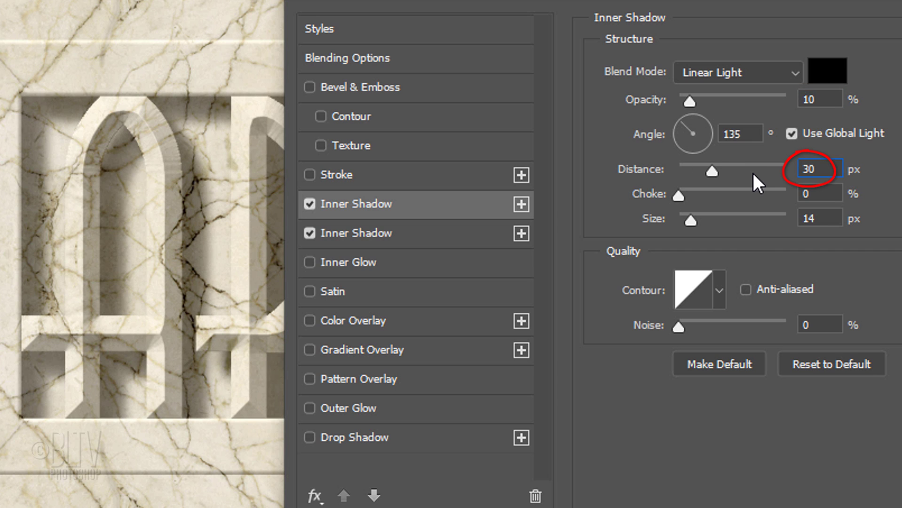
pyautogui.press('Tab')
pyautogui.press('Tab')
pyautogui.write('20')
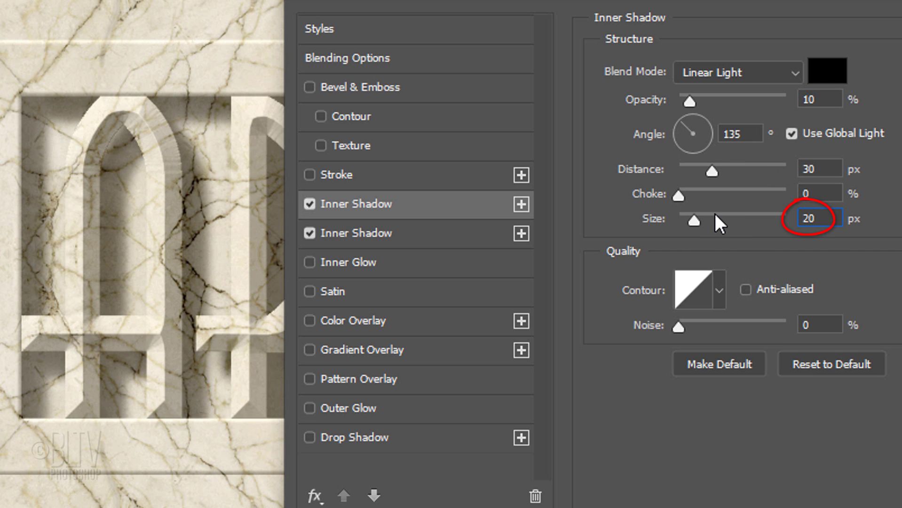
pyautogui.click(521, 204)
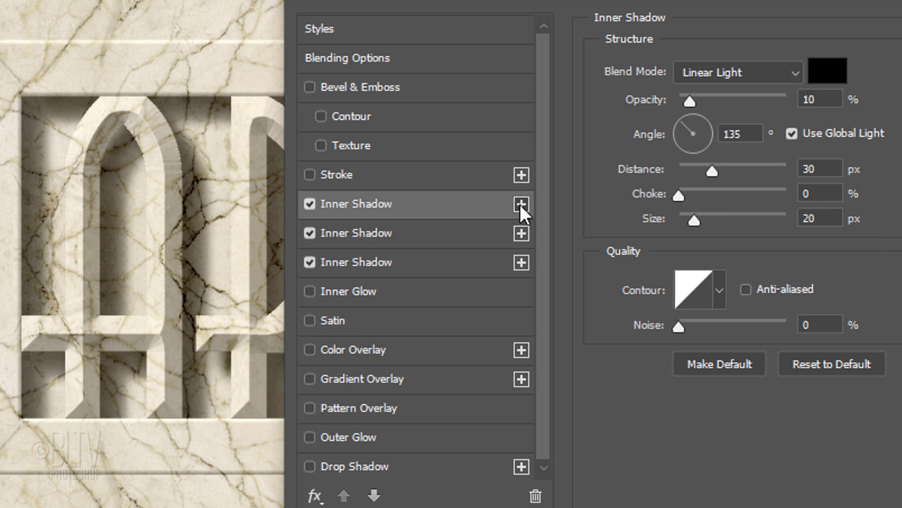
pyautogui.click(821, 169)
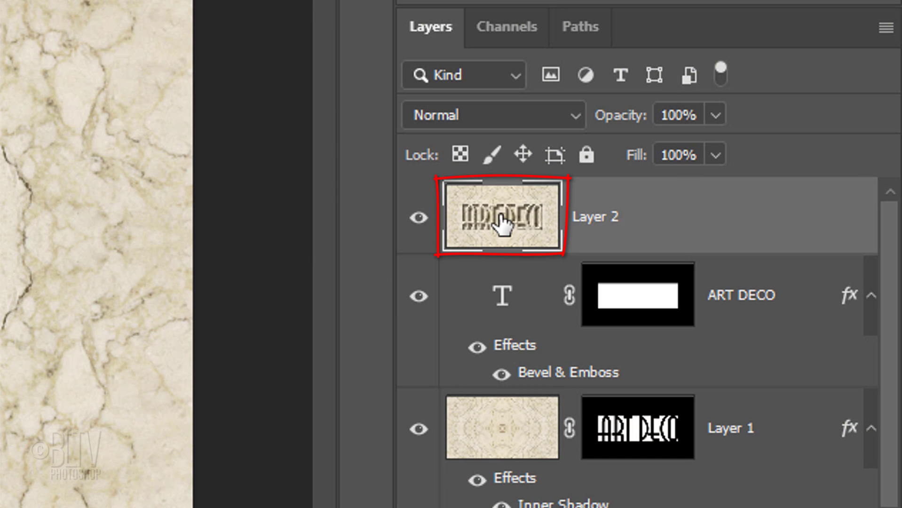
# Step: Duplicate Layer 2, hide the copy, and make Layer 2 active again
pyautogui.hotkey('ctrl', 'j')
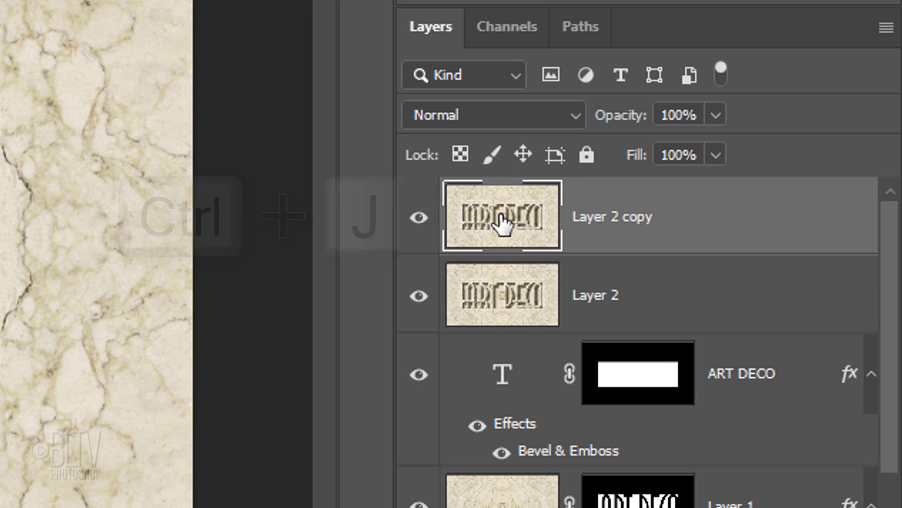
pyautogui.click(419, 219)
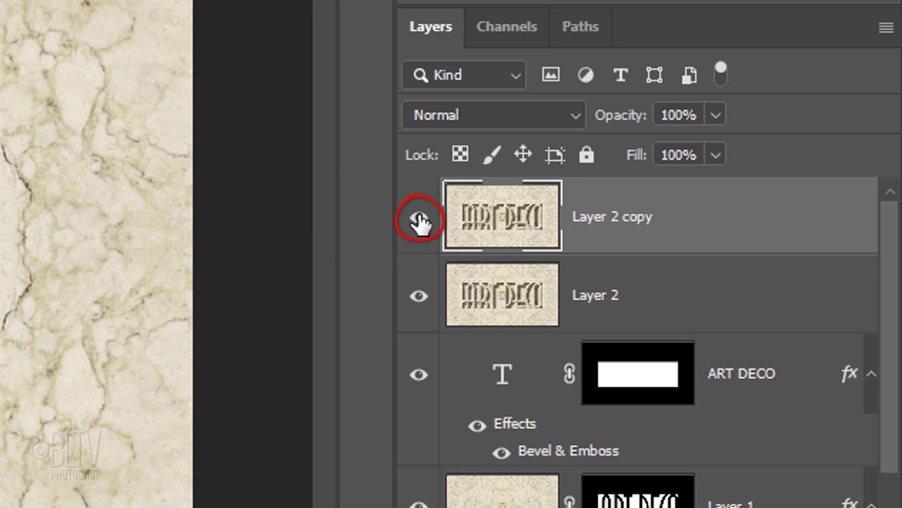
pyautogui.click(511, 303)
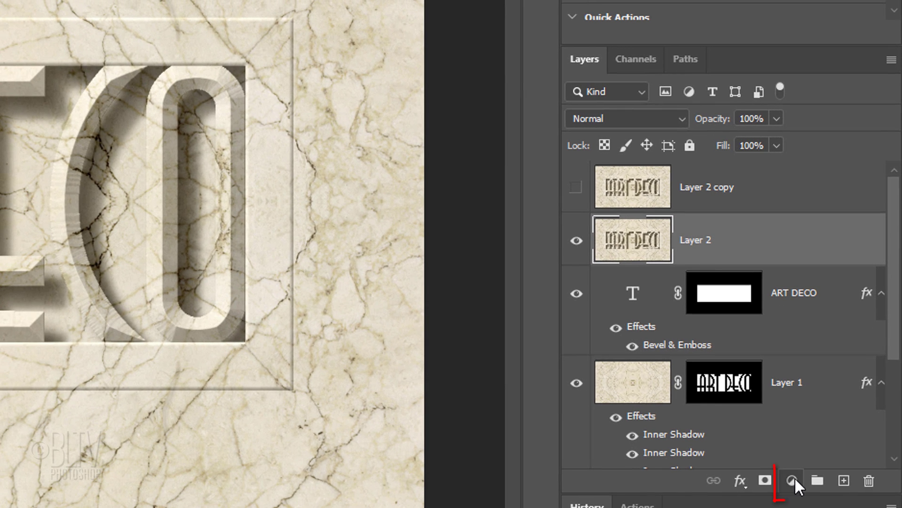
# Step: Add a Levels adjustment layer clipped to Layer 2
pyautogui.click(792, 479)
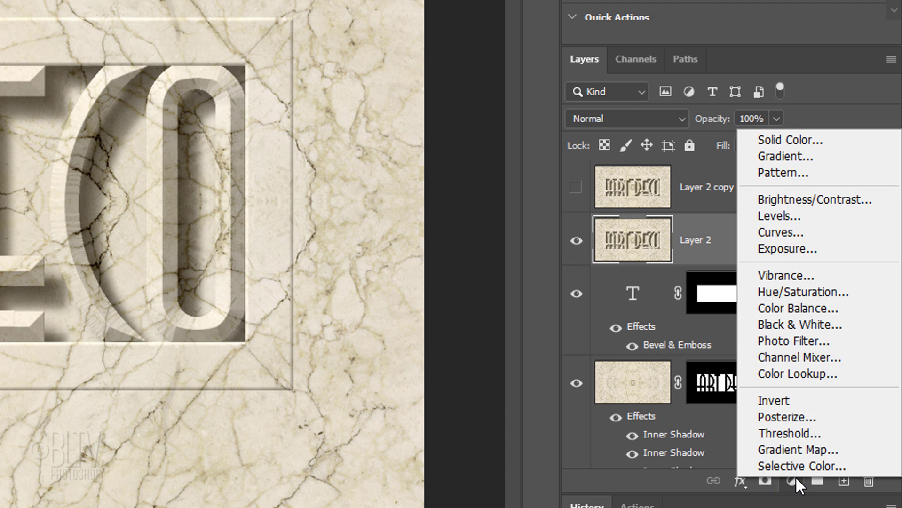
pyautogui.click(775, 220)
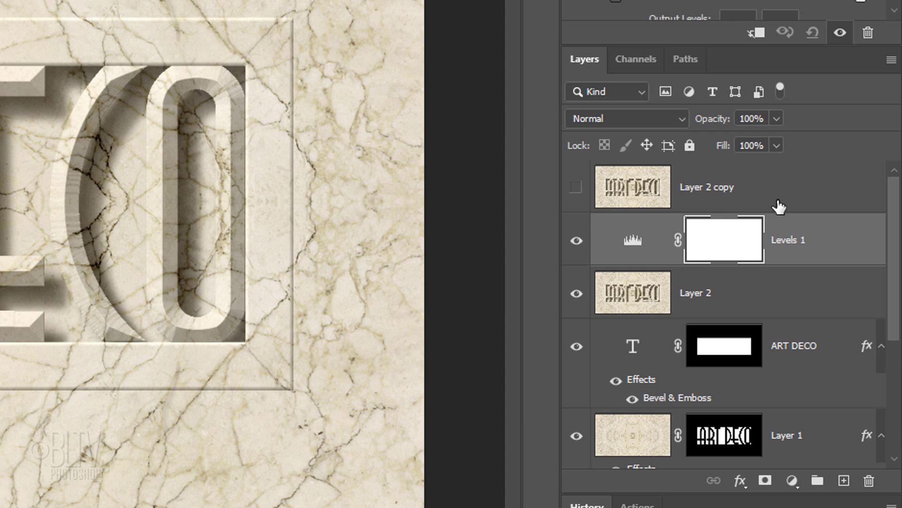
pyautogui.click(747, 39)
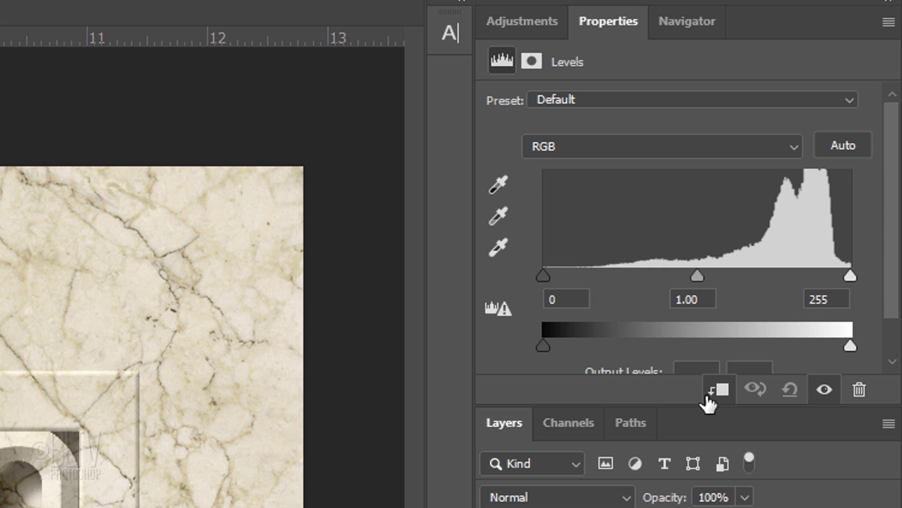
# Step: Set the Levels inputs to 50, 0.5 and 250, then select the output white level
pyautogui.moveTo(684, 404); pyautogui.dragTo(679, 443)
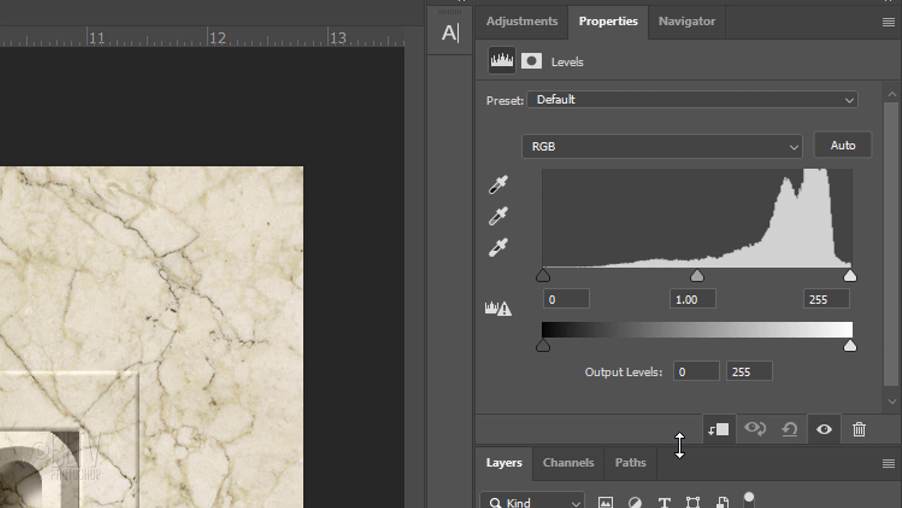
pyautogui.doubleClick(571, 300)
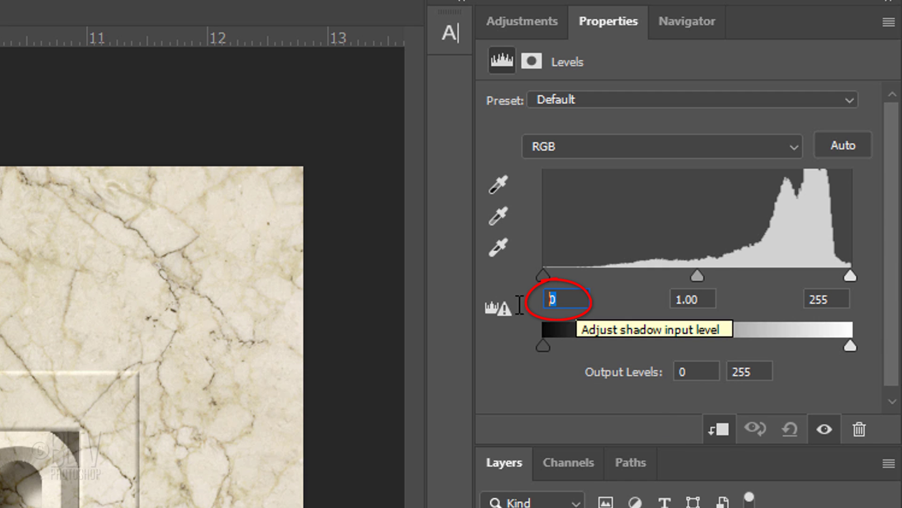
pyautogui.write('50')
pyautogui.click(708, 300)
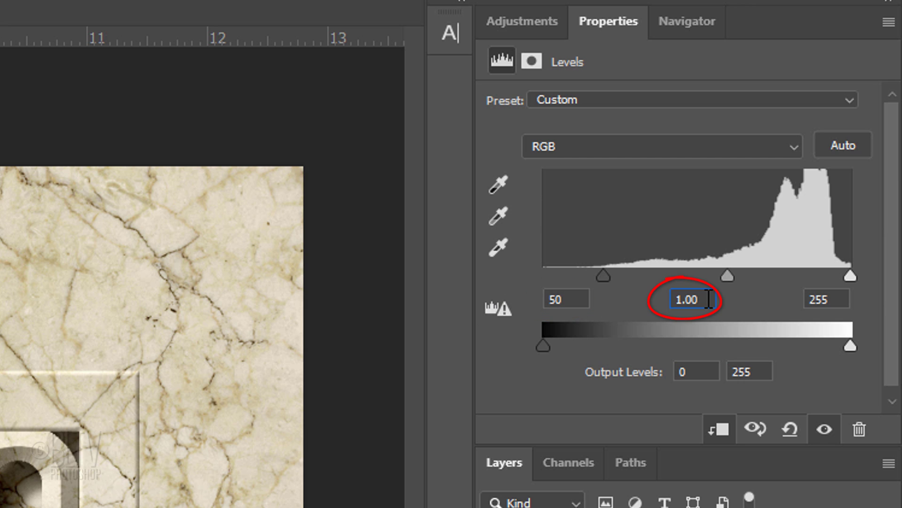
pyautogui.doubleClick(708, 299)
pyautogui.write('.5')
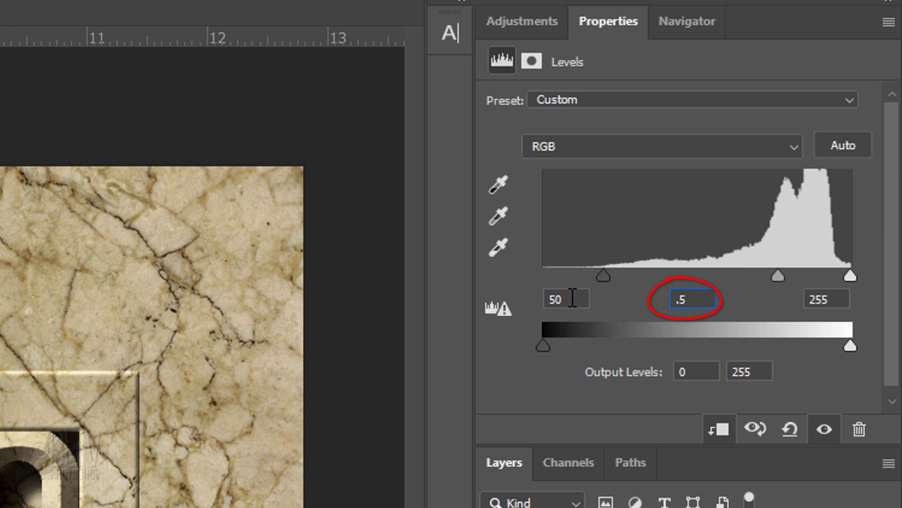
pyautogui.click(833, 299)
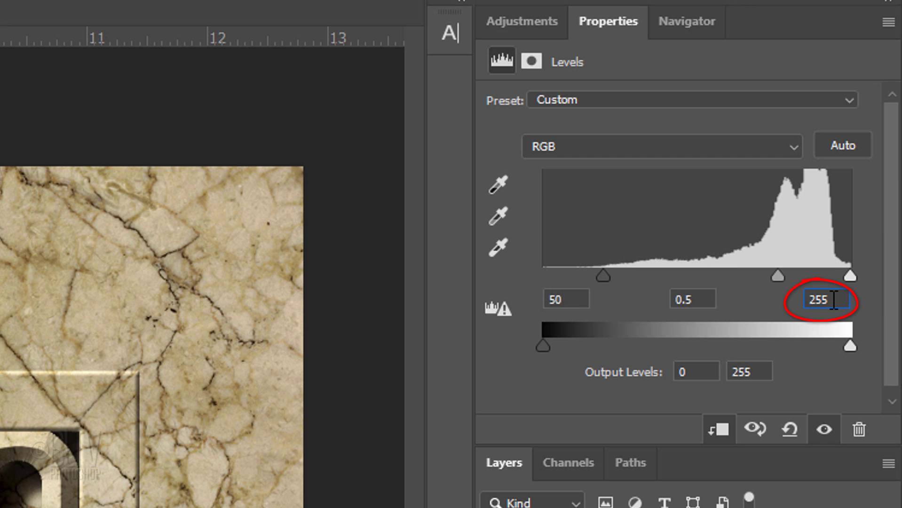
pyautogui.doubleClick(833, 300)
pyautogui.write('250')
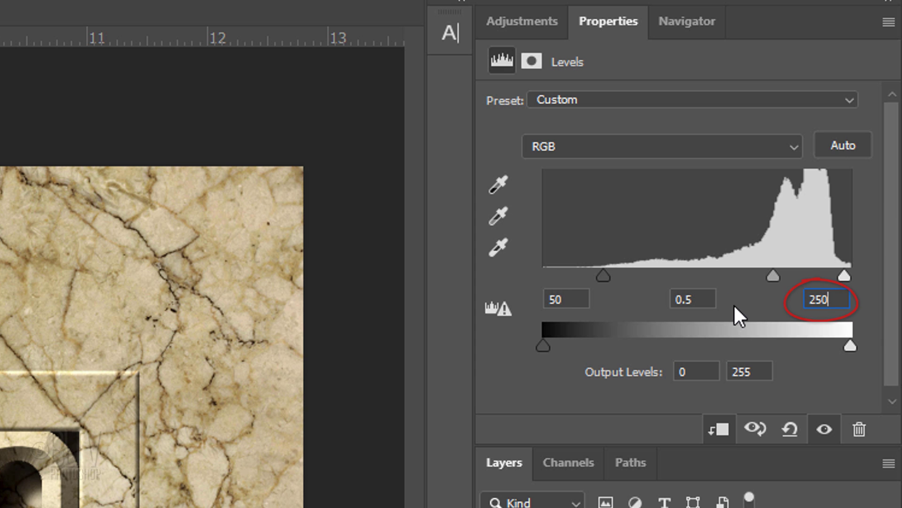
pyautogui.click(763, 370)
pyautogui.doubleClick(763, 370)
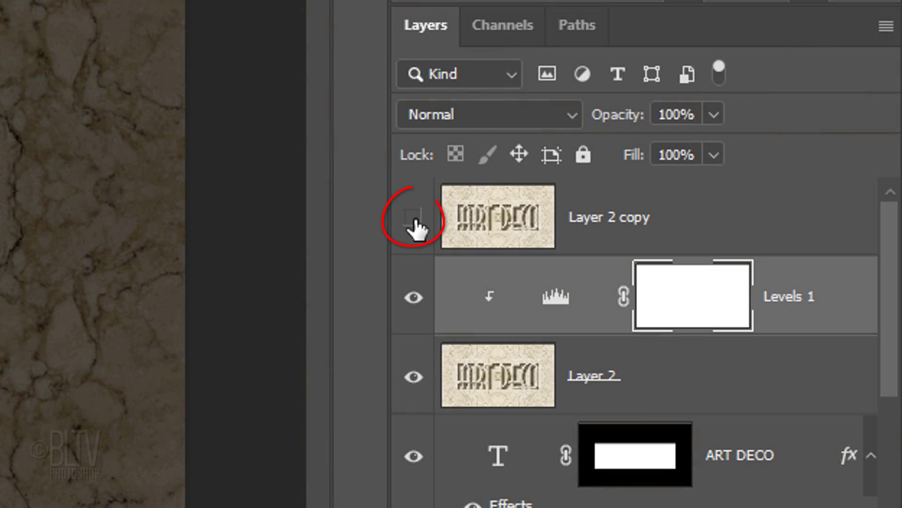
# Step: Show and select Layer 2 copy, and switch the Pen Tool to Path mode
pyautogui.click(414, 218)
pyautogui.click(510, 235)
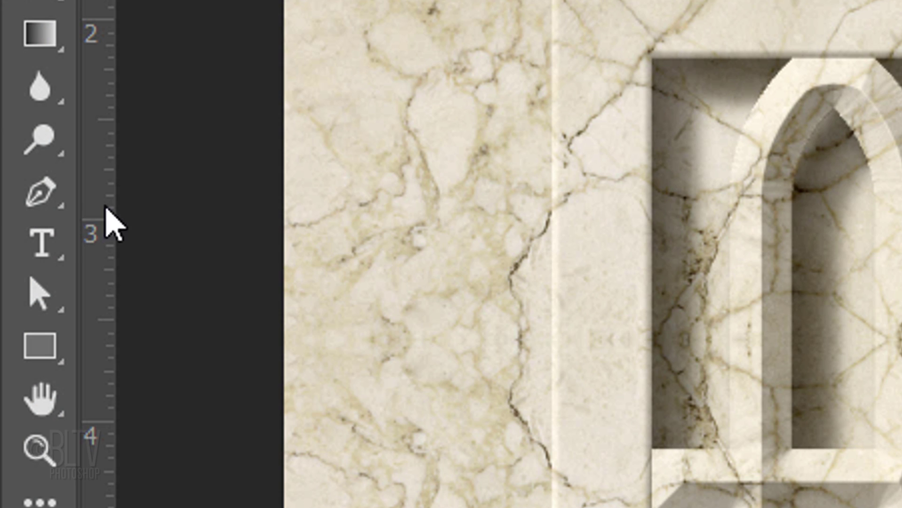
pyautogui.rightClick(40, 190)
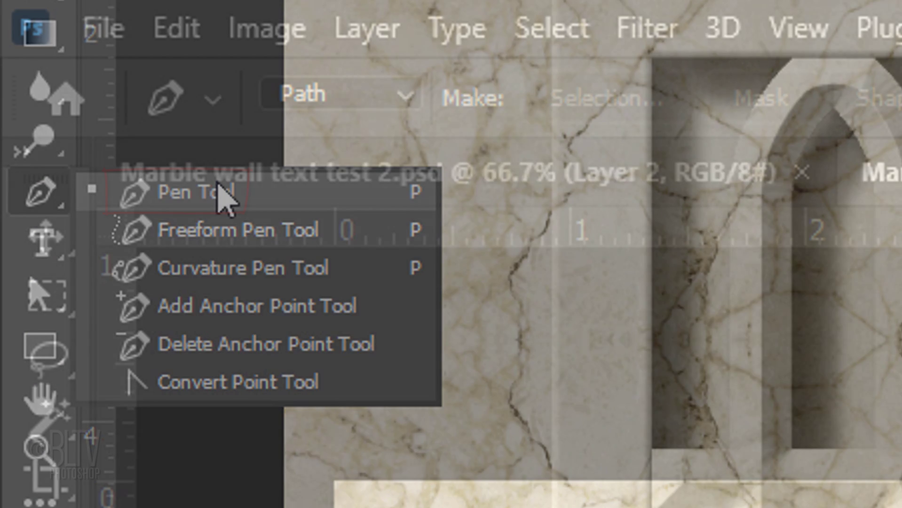
pyautogui.click(225, 192)
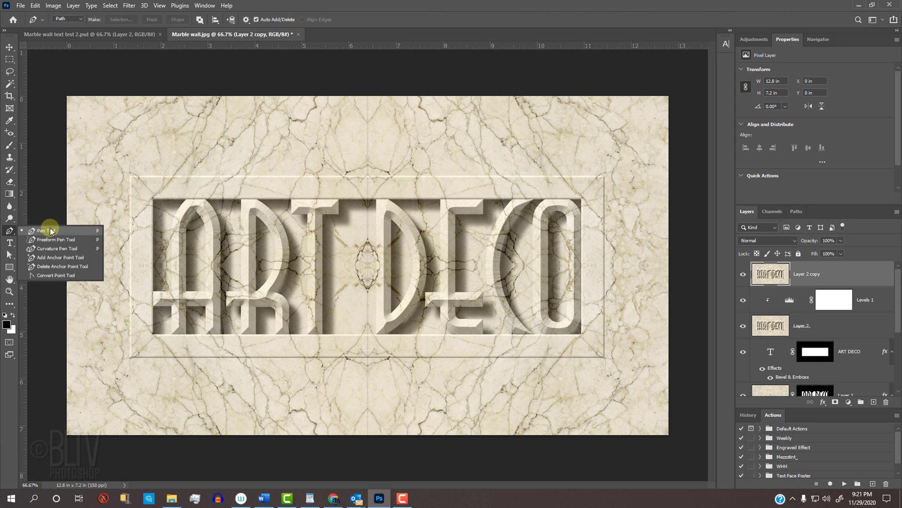
pyautogui.click(50, 228)
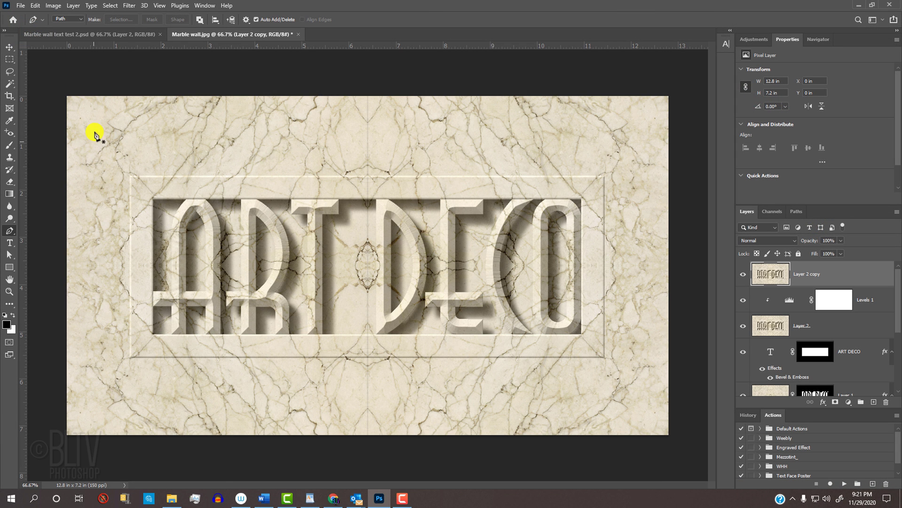
# Step: Draw a closed diagonal beam path around the image and make it a selection feathered 100 px
pyautogui.click(88, 69)
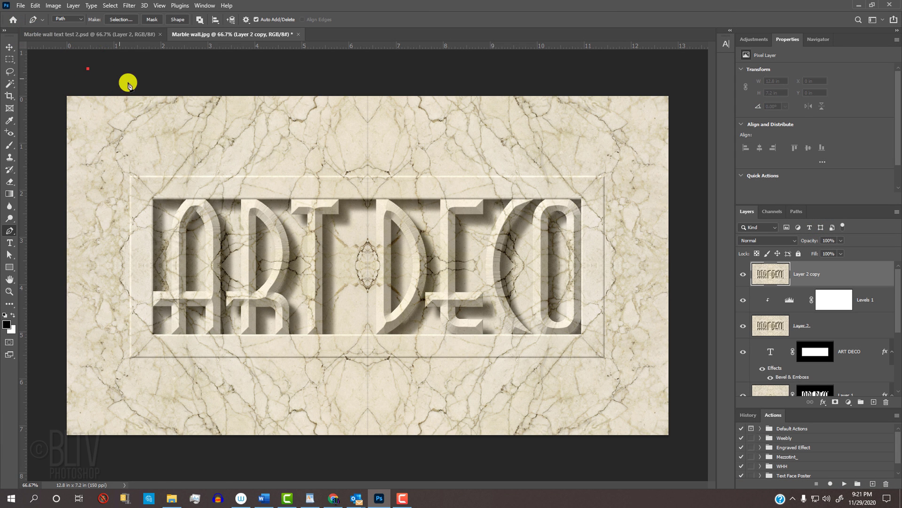
pyautogui.click(695, 295)
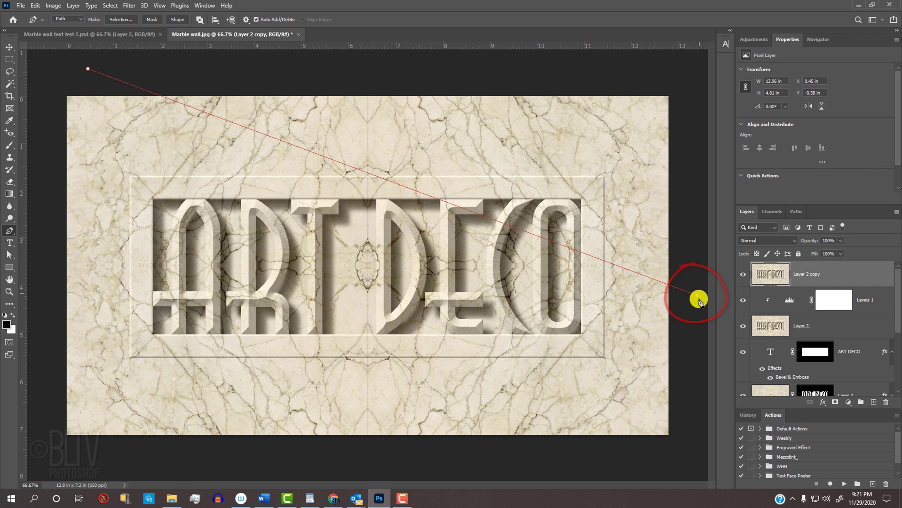
pyautogui.click(702, 465)
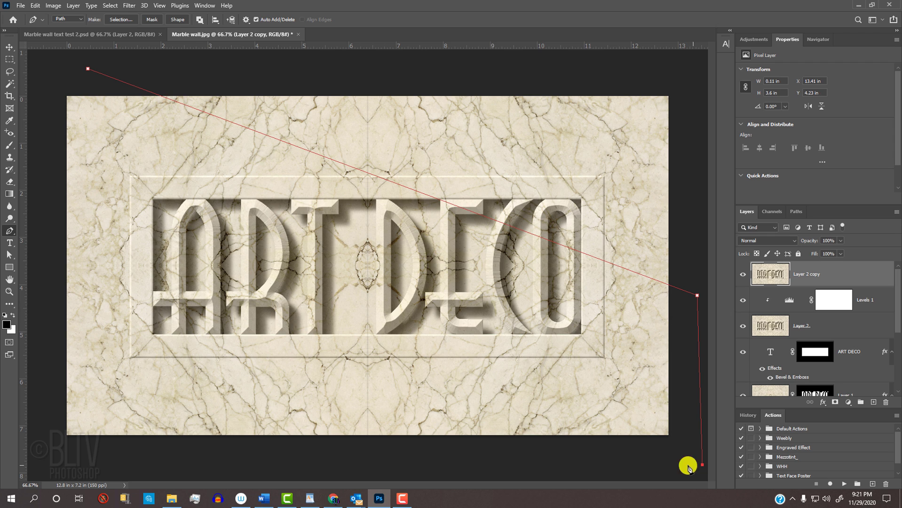
pyautogui.click(386, 466)
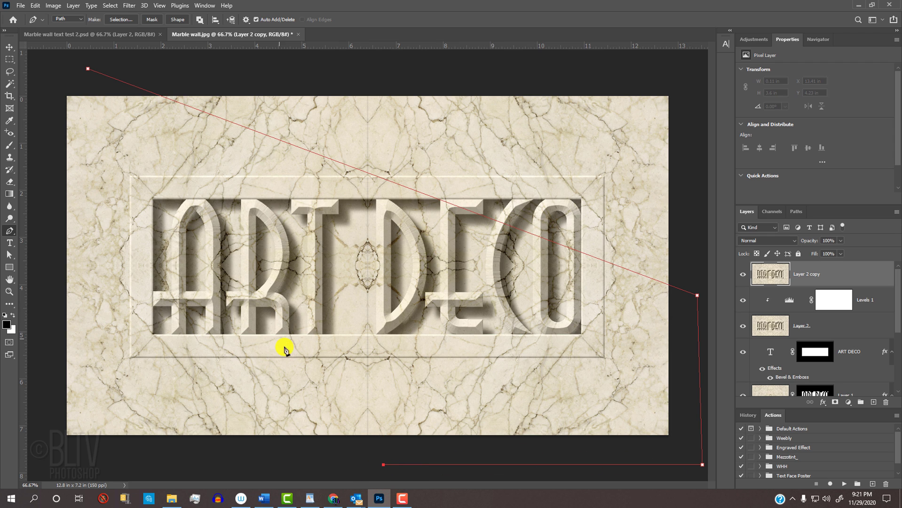
pyautogui.click(48, 107)
pyautogui.click(88, 69)
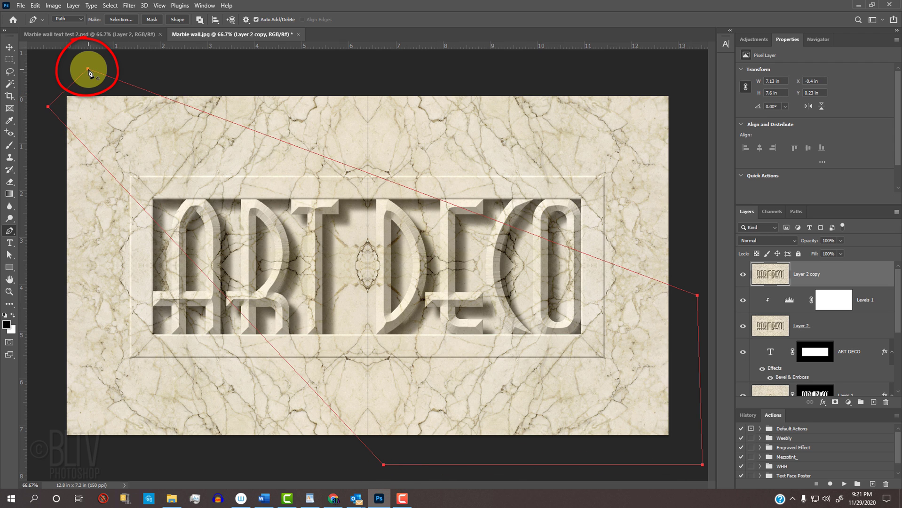
pyautogui.rightClick(312, 151)
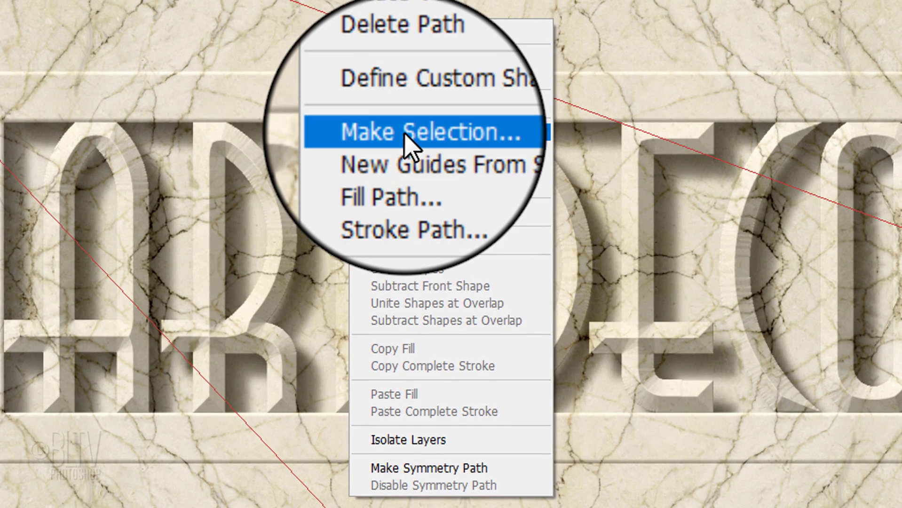
pyautogui.click(406, 137)
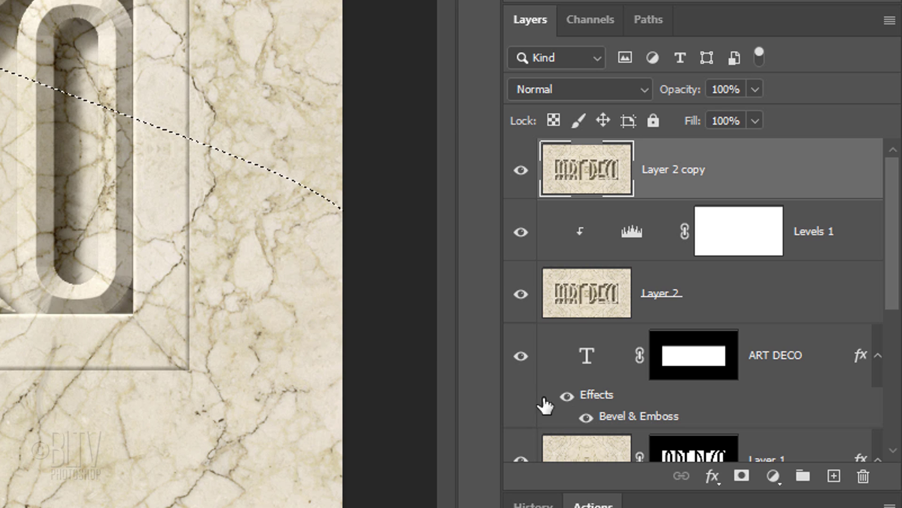
# Step: Add a layer mask to Layer 2 copy from the feathered beam selection
pyautogui.click(741, 476)
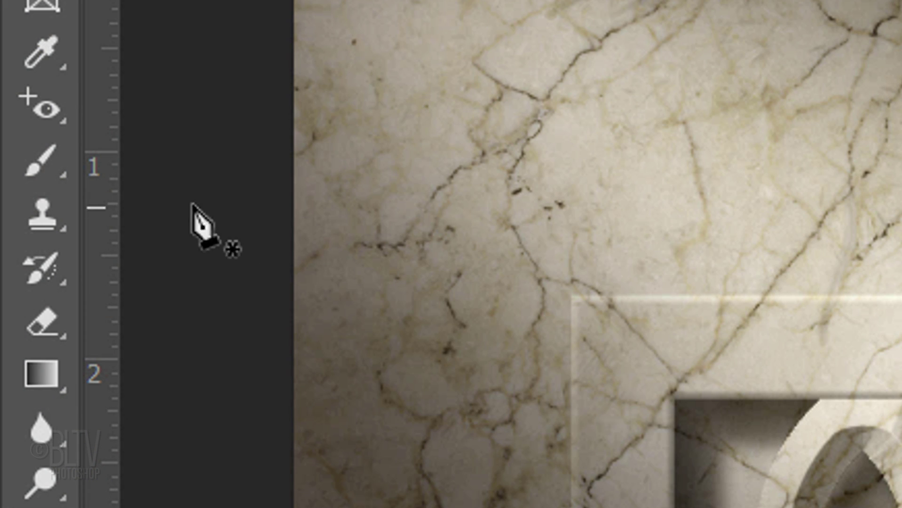
# Step: Choose the Brush Tool and set a 500 px round brush with 0% hardness and 30% opacity
pyautogui.rightClick(40, 162)
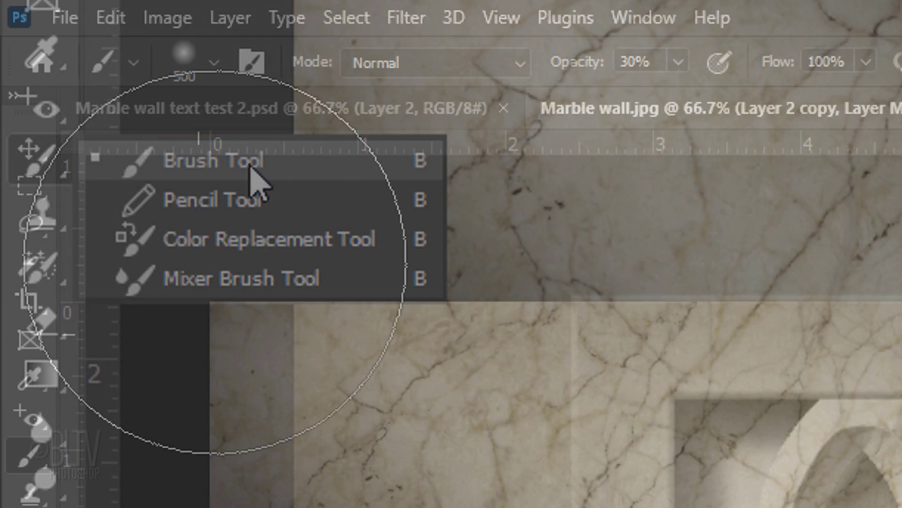
pyautogui.click(253, 174)
pyautogui.click(214, 66)
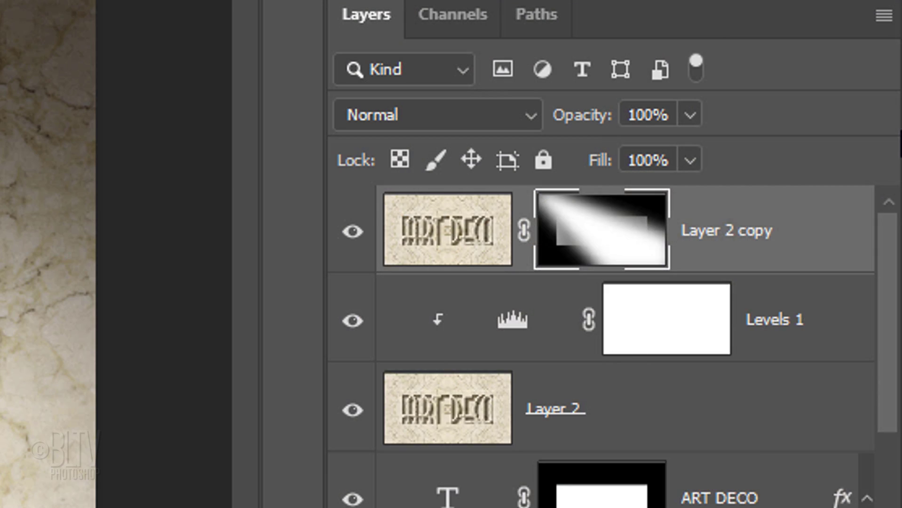
# Step: Stamp all visible layers into Layer 3 and apply a Perspective transform widening its bottom
pyautogui.hotkey('ctrl', 'alt', 'shift', 'e')
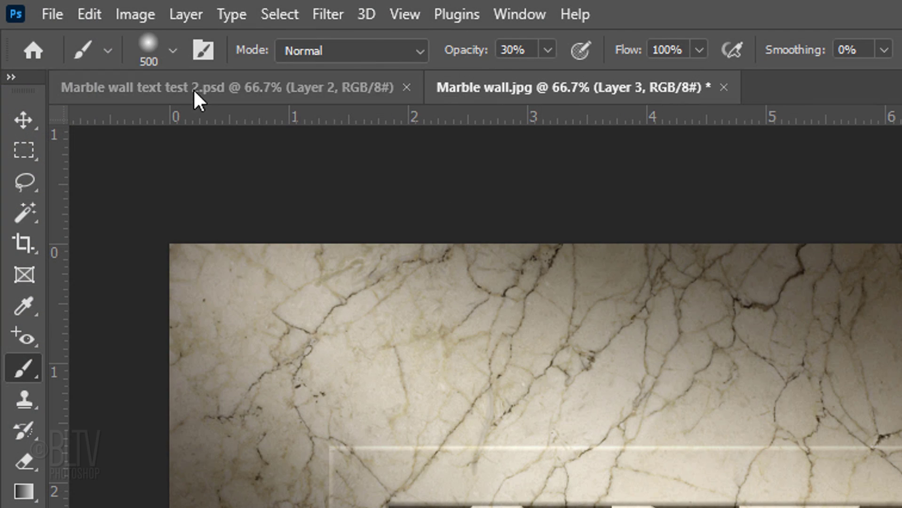
pyautogui.click(90, 13)
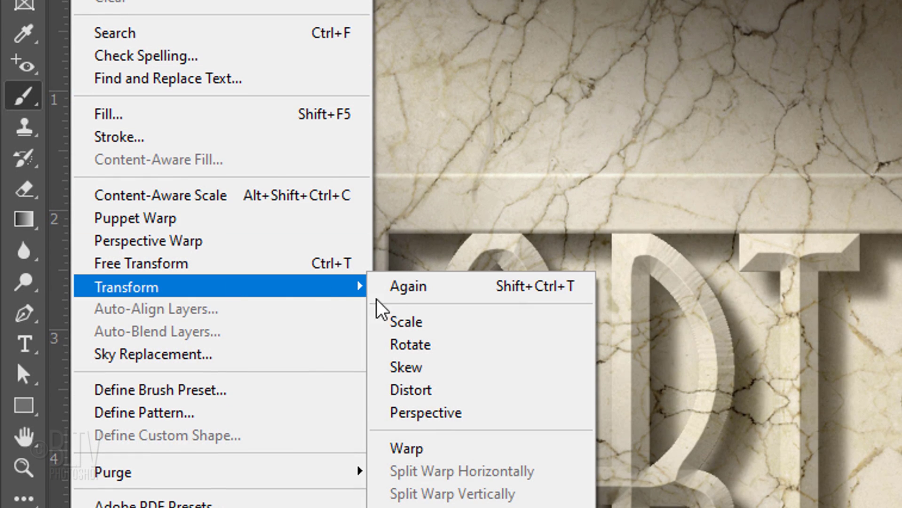
pyautogui.click(430, 410)
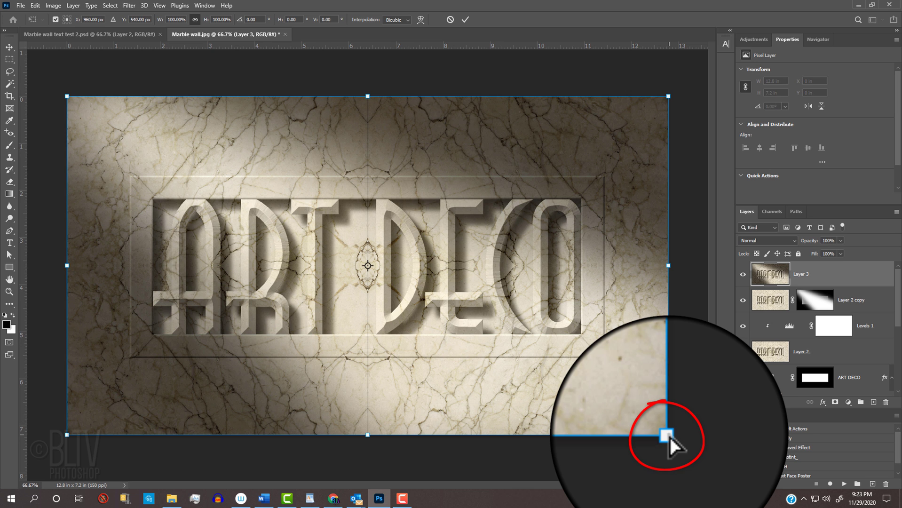
pyautogui.moveTo(668, 434); pyautogui.dragTo(771, 431)
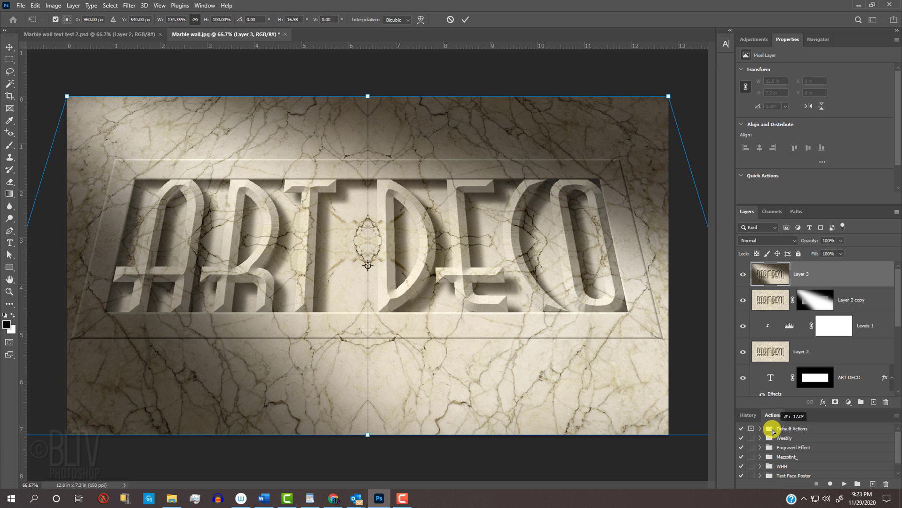